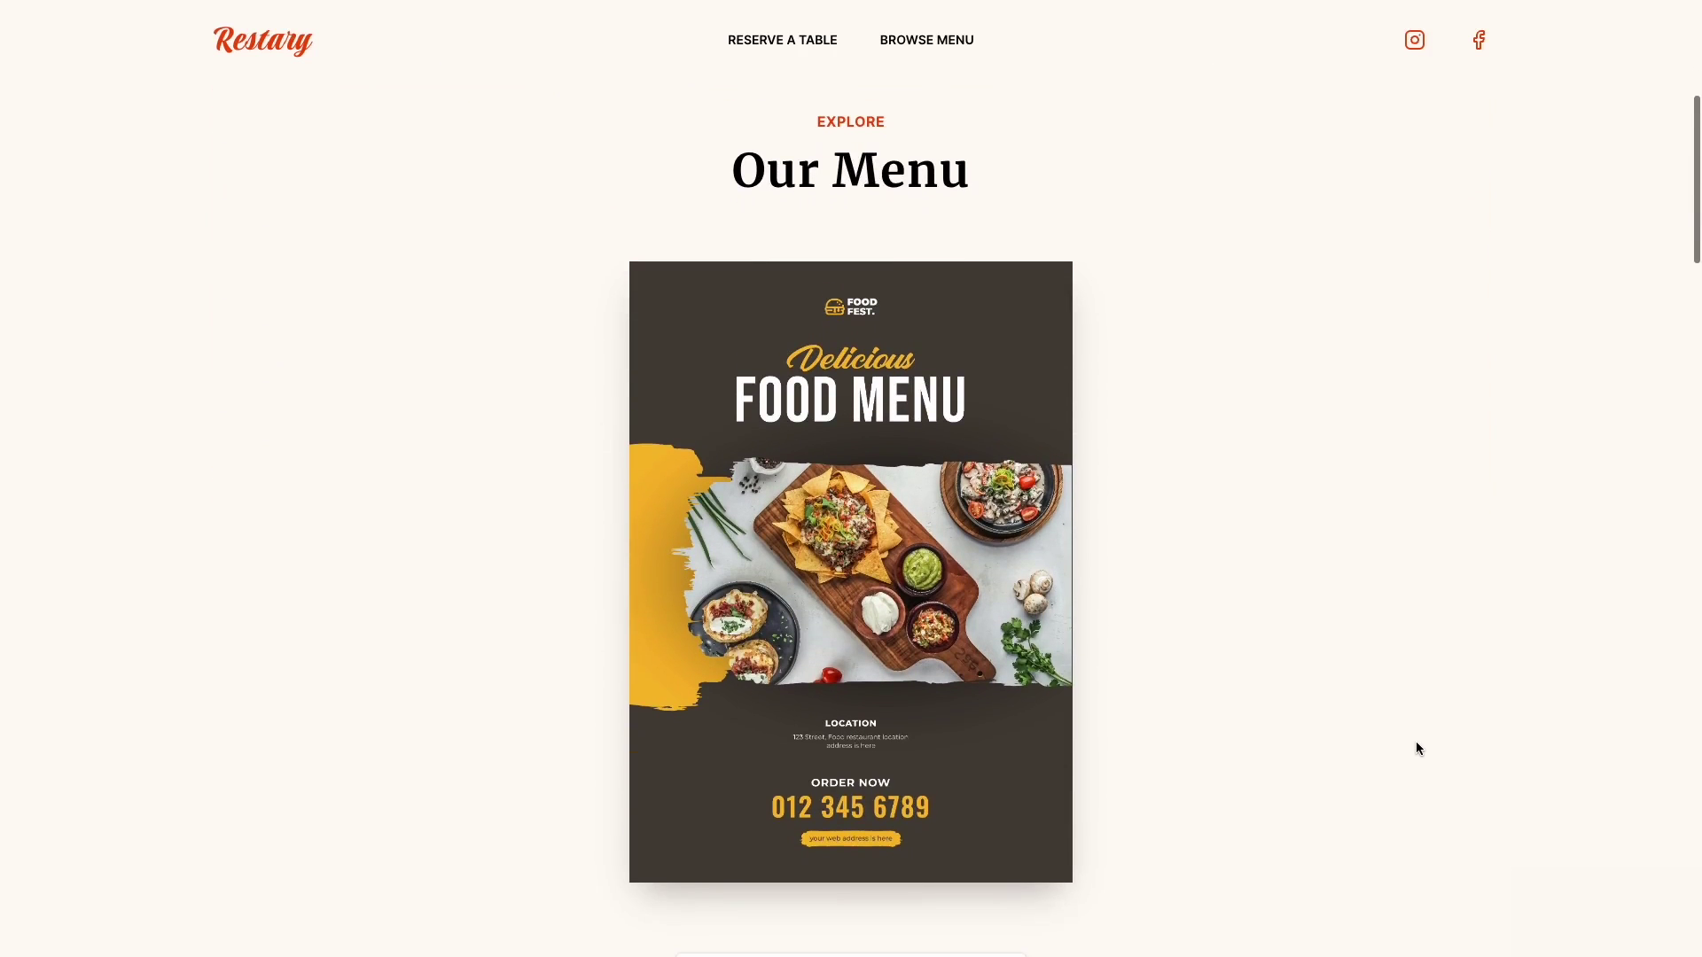
Scroll to the Restary Our Menu section and open the food menu flipbook to its inside spread
click(1068, 690)
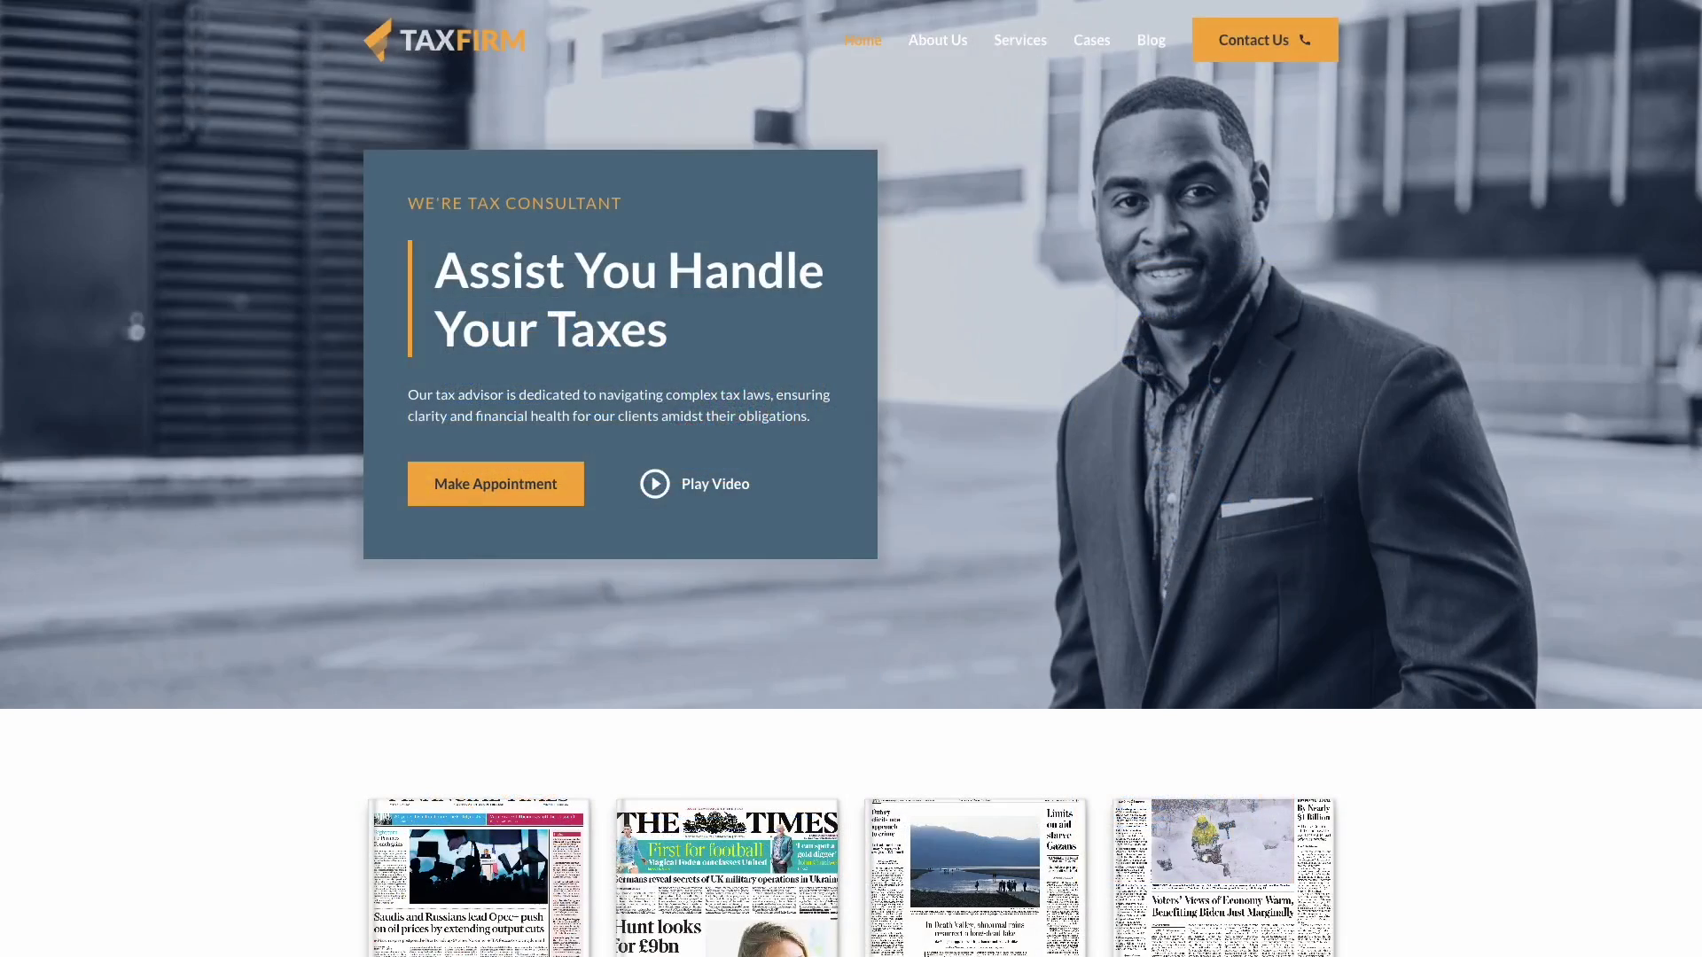
scroll(1617, 636, down, 3)
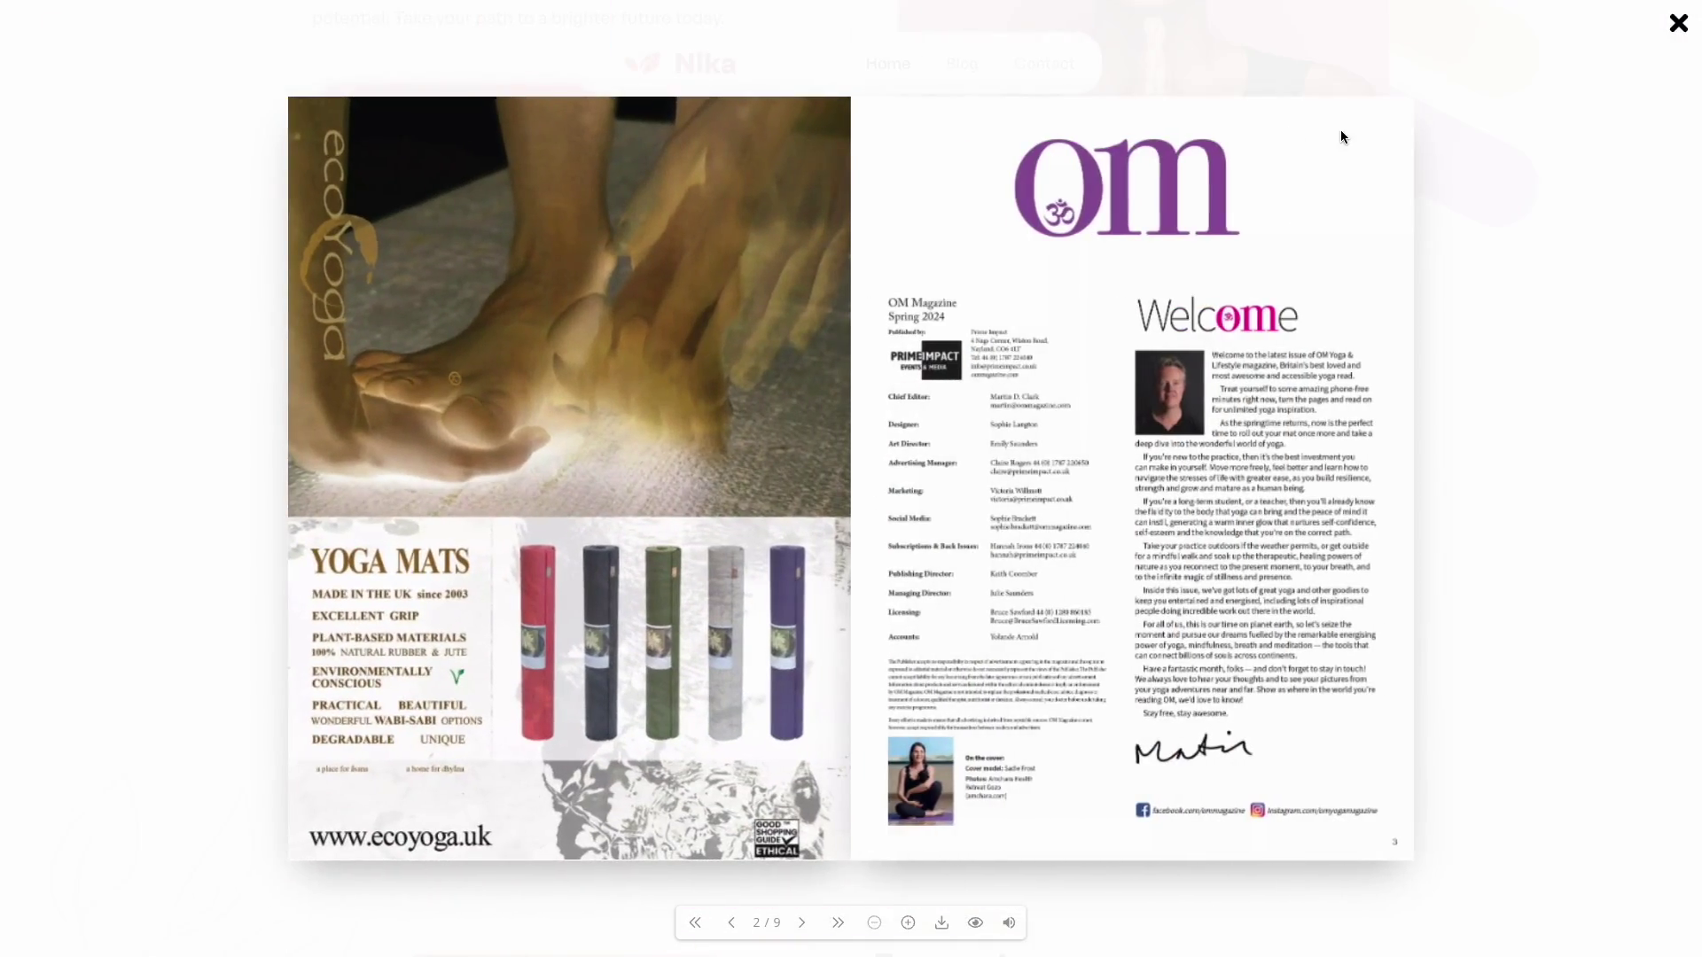
Turn the yoga magazine through three spreads, then start a new PDF Flipbook on Common Ninja
click(1340, 129)
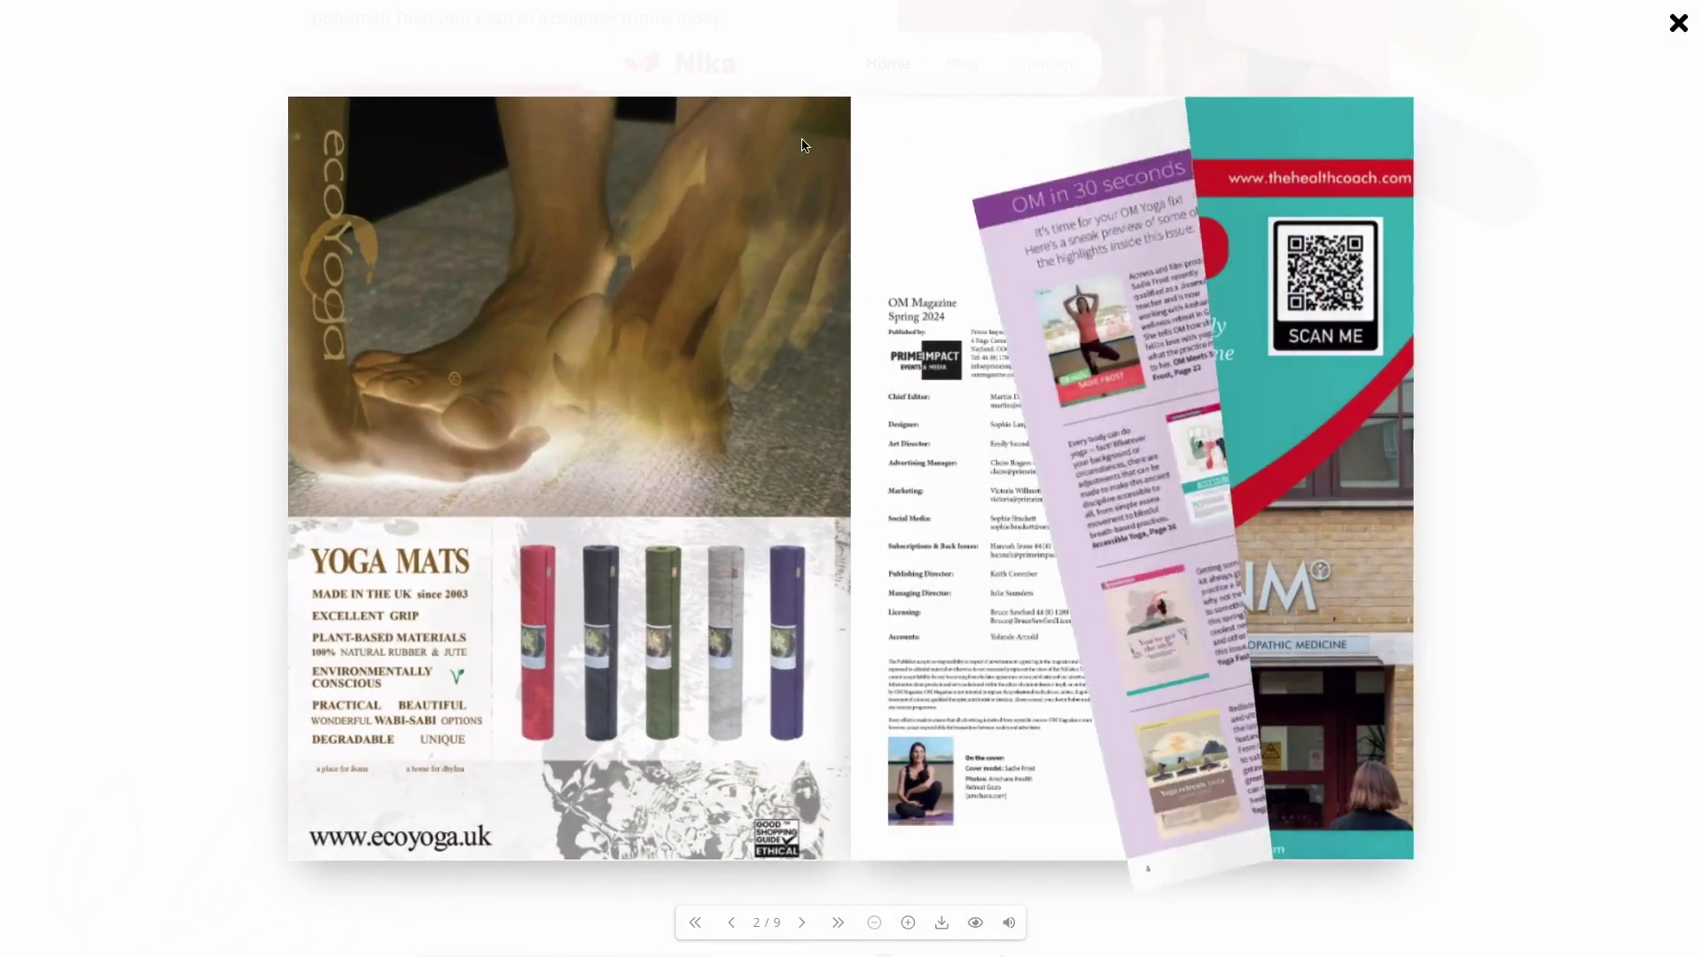
click(1393, 124)
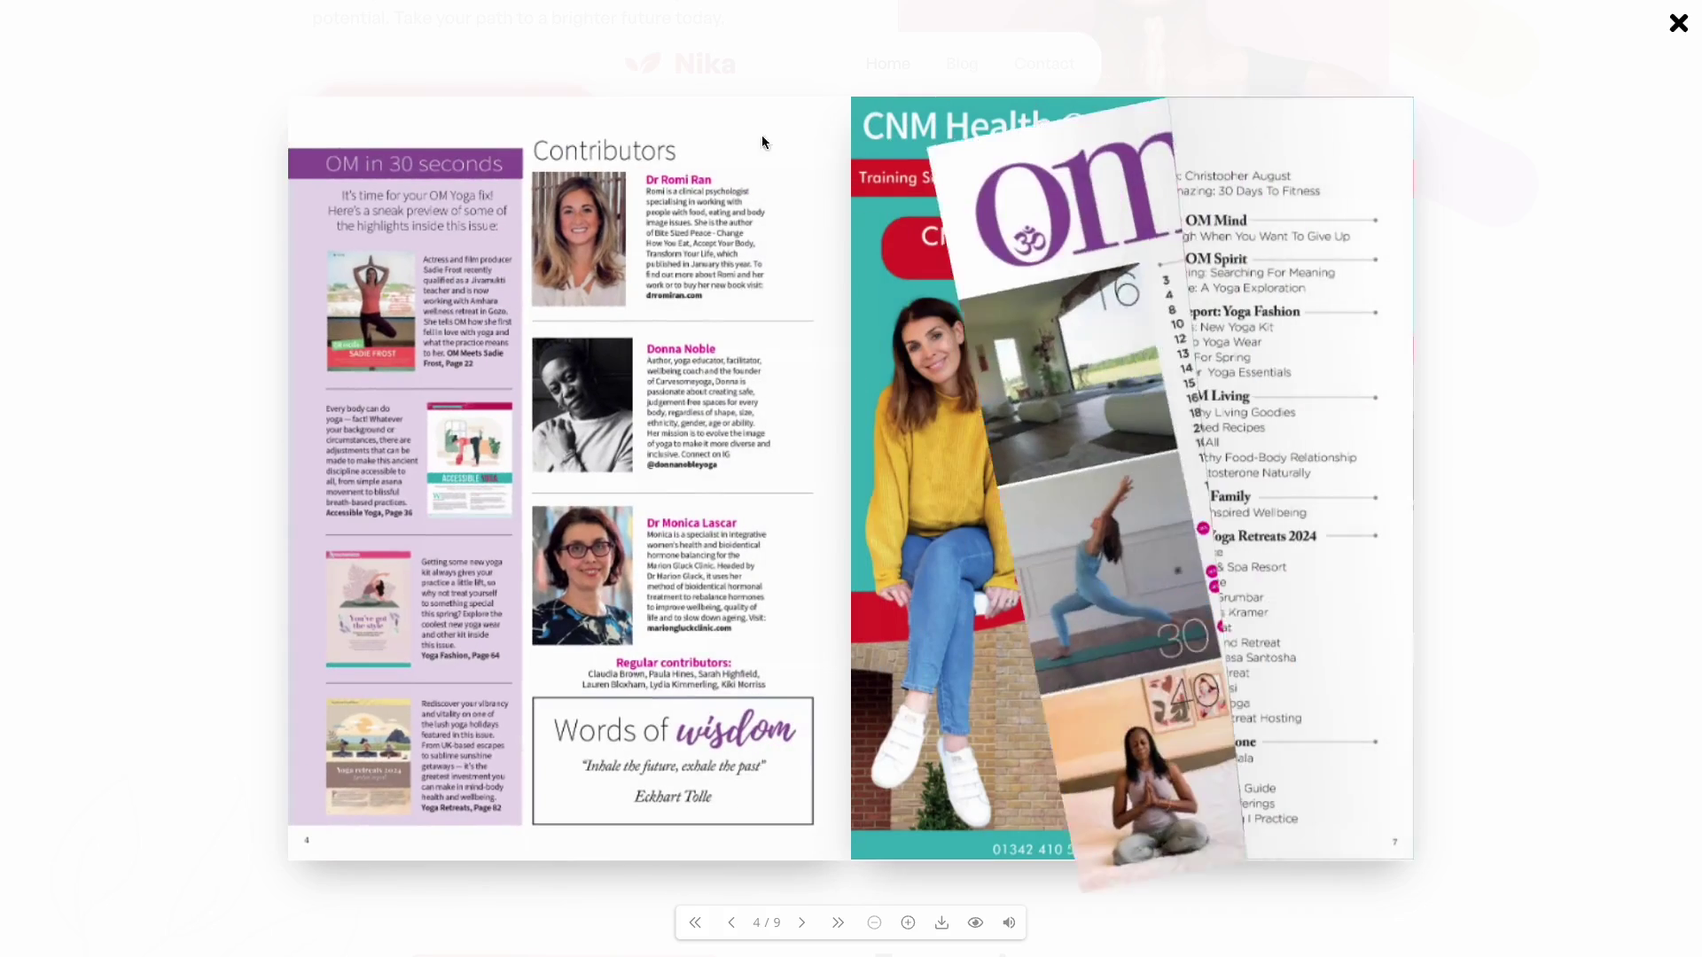
click(1349, 138)
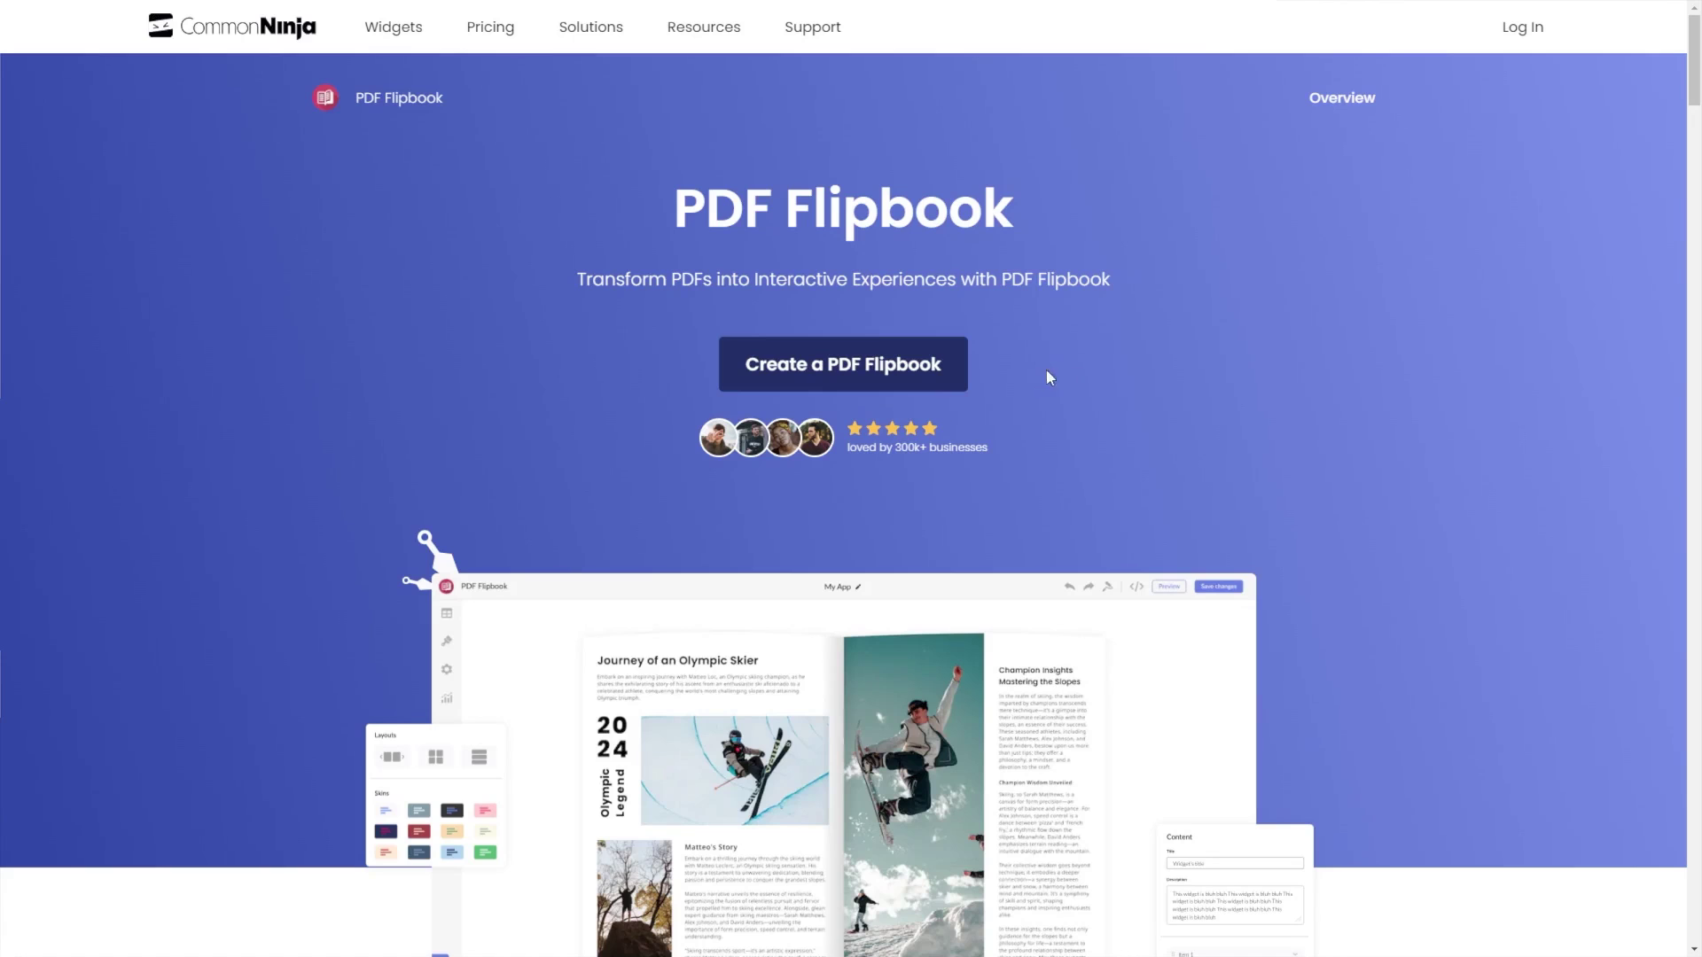
click(843, 371)
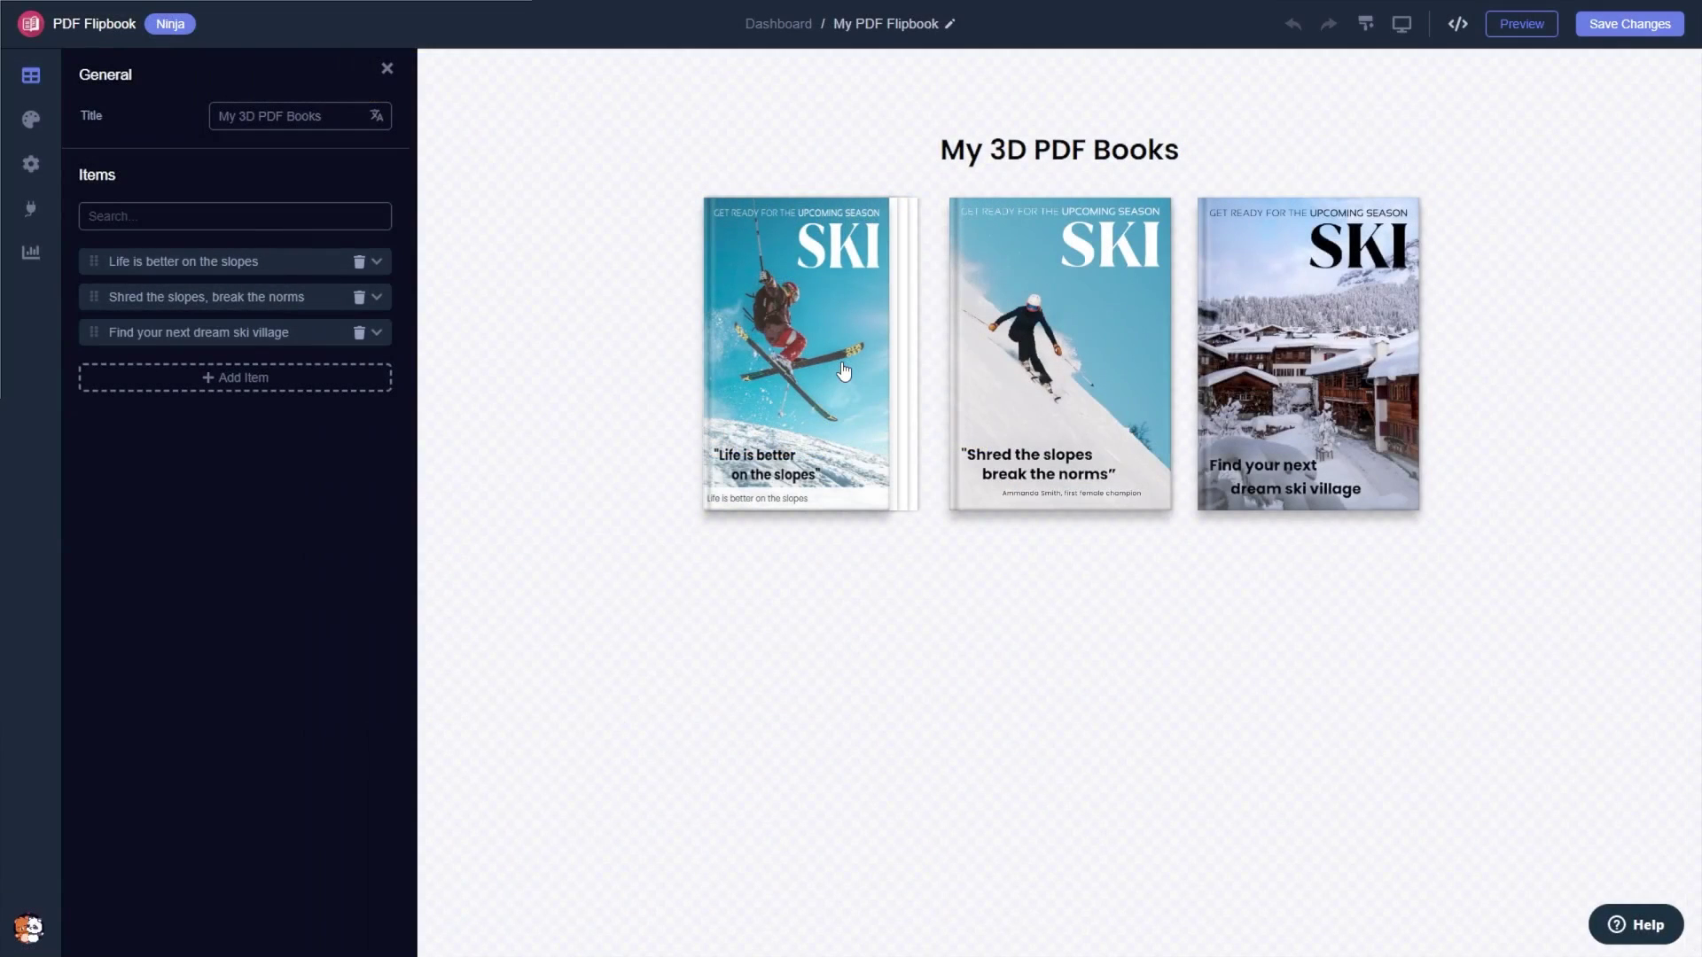
click(843, 370)
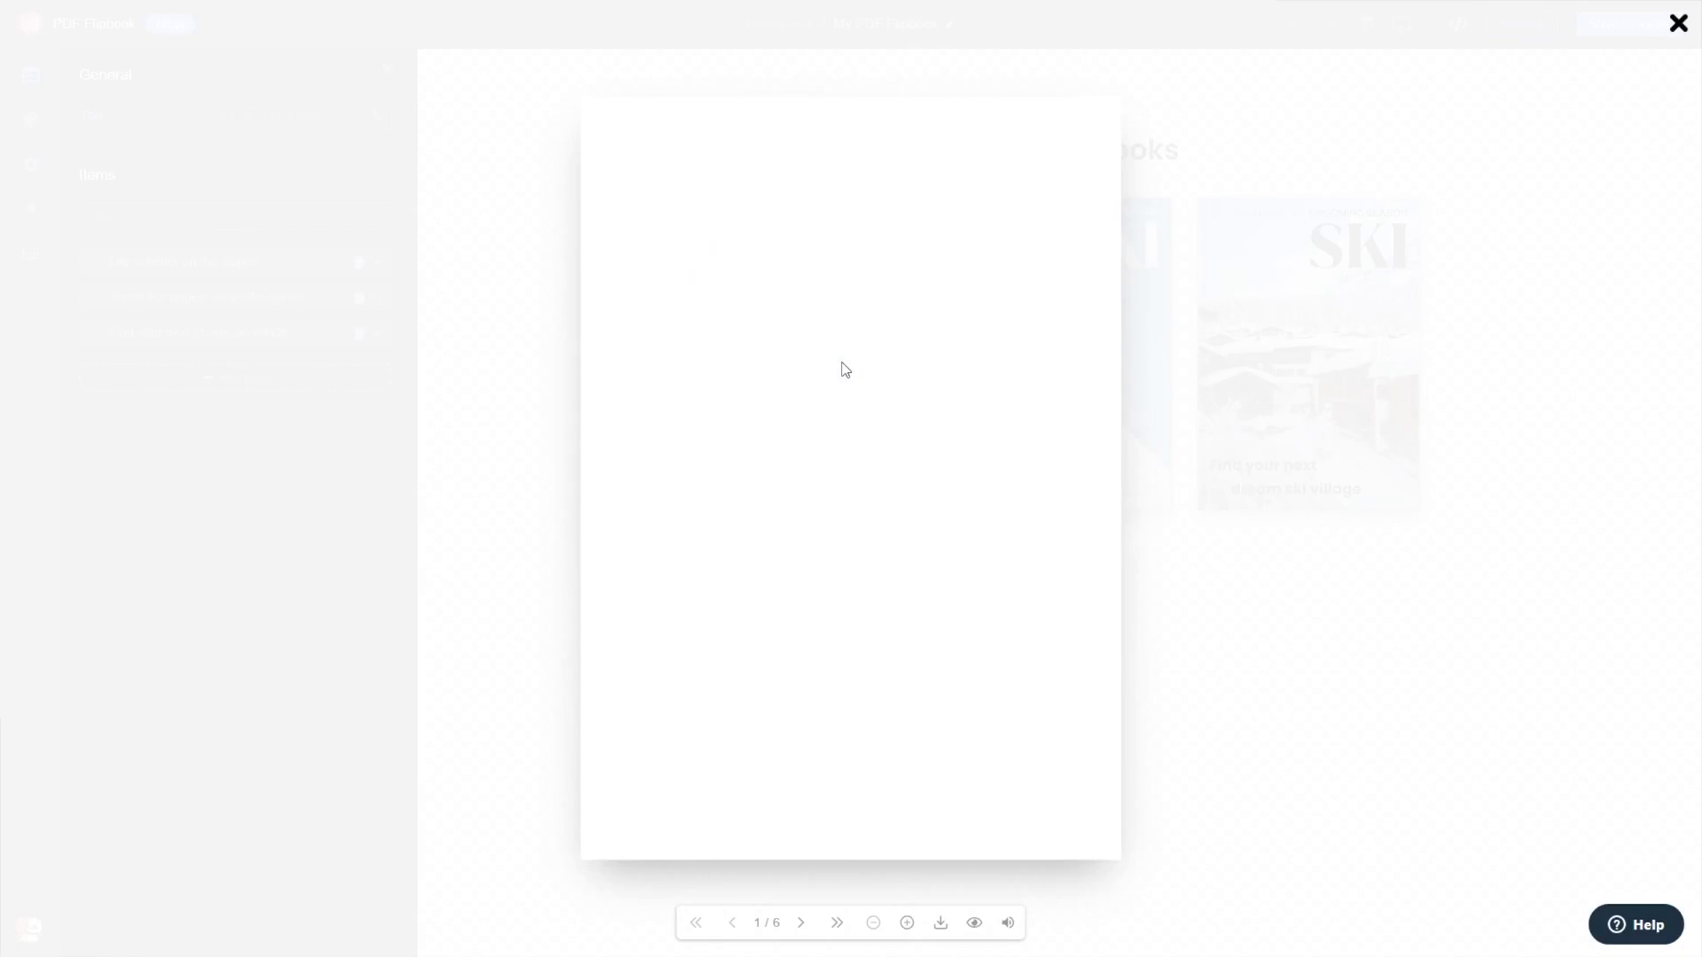
click(843, 371)
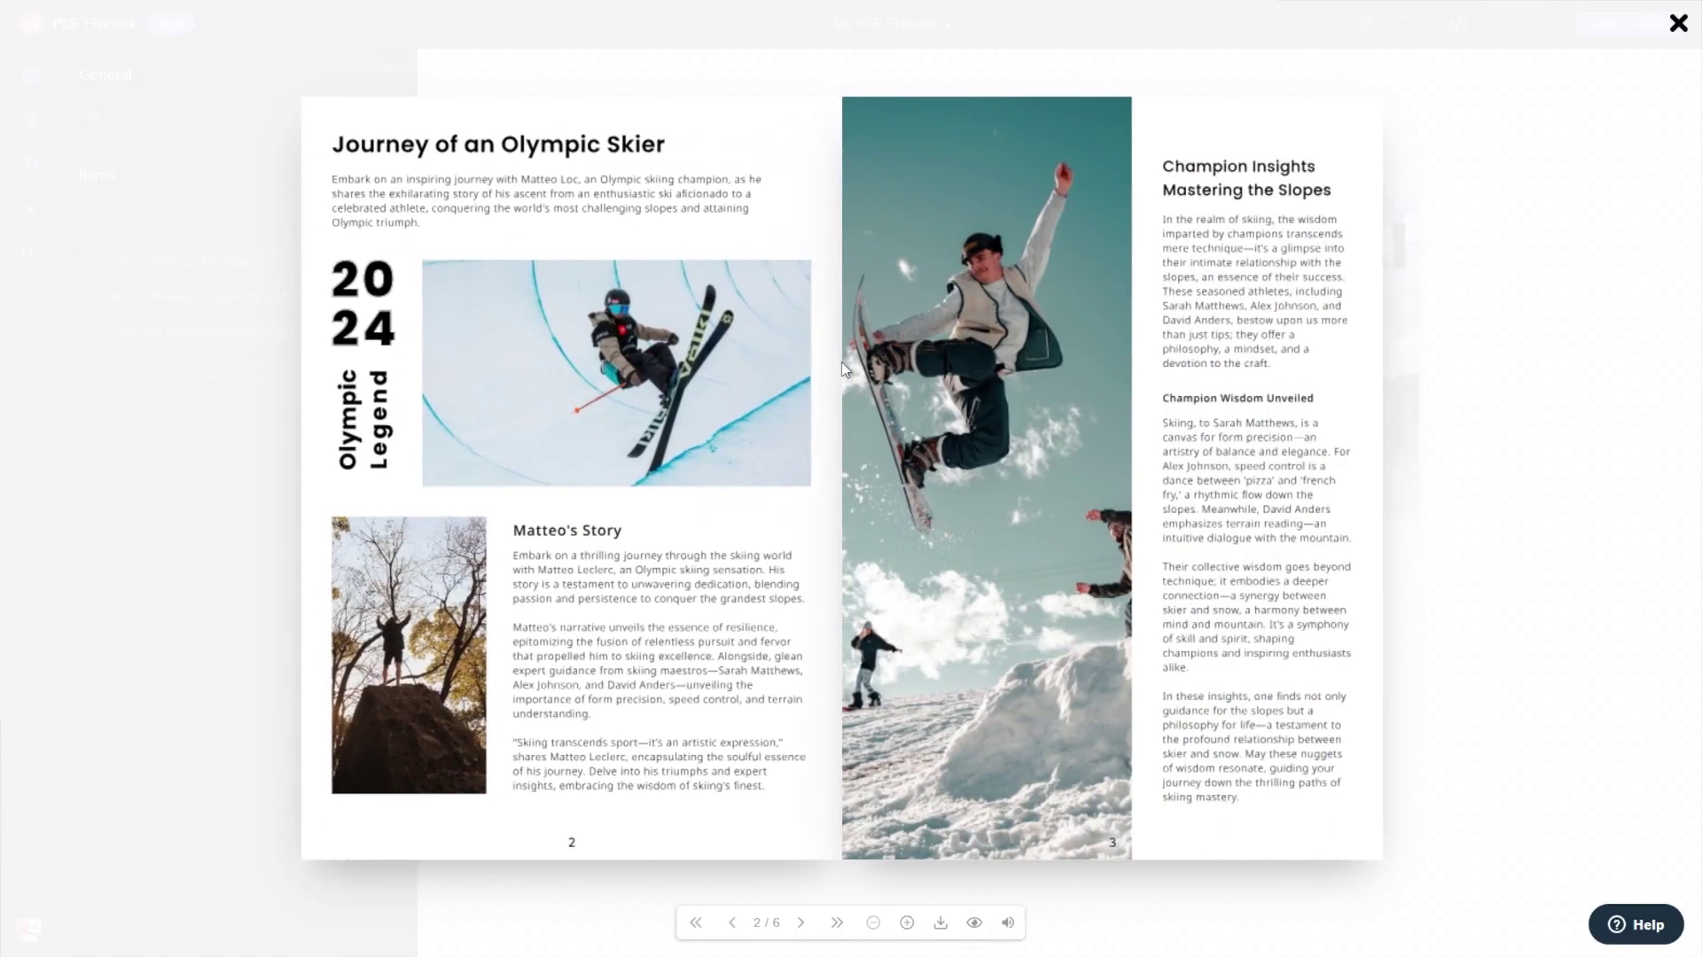
click(1098, 357)
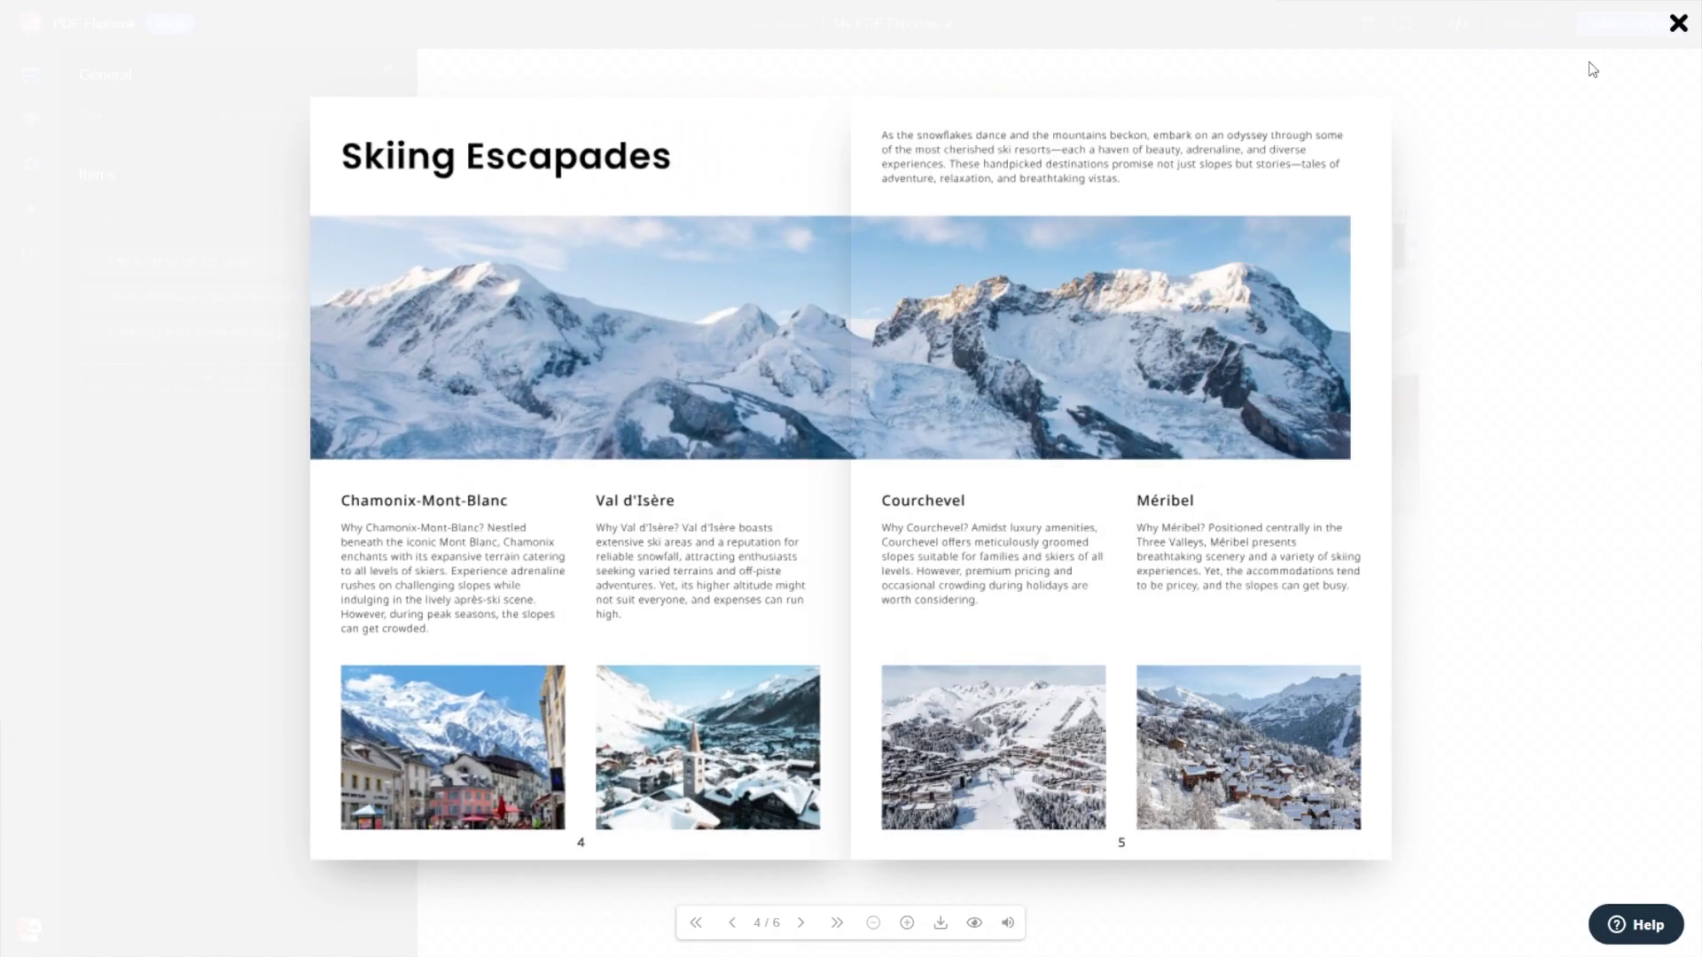
click(1678, 24)
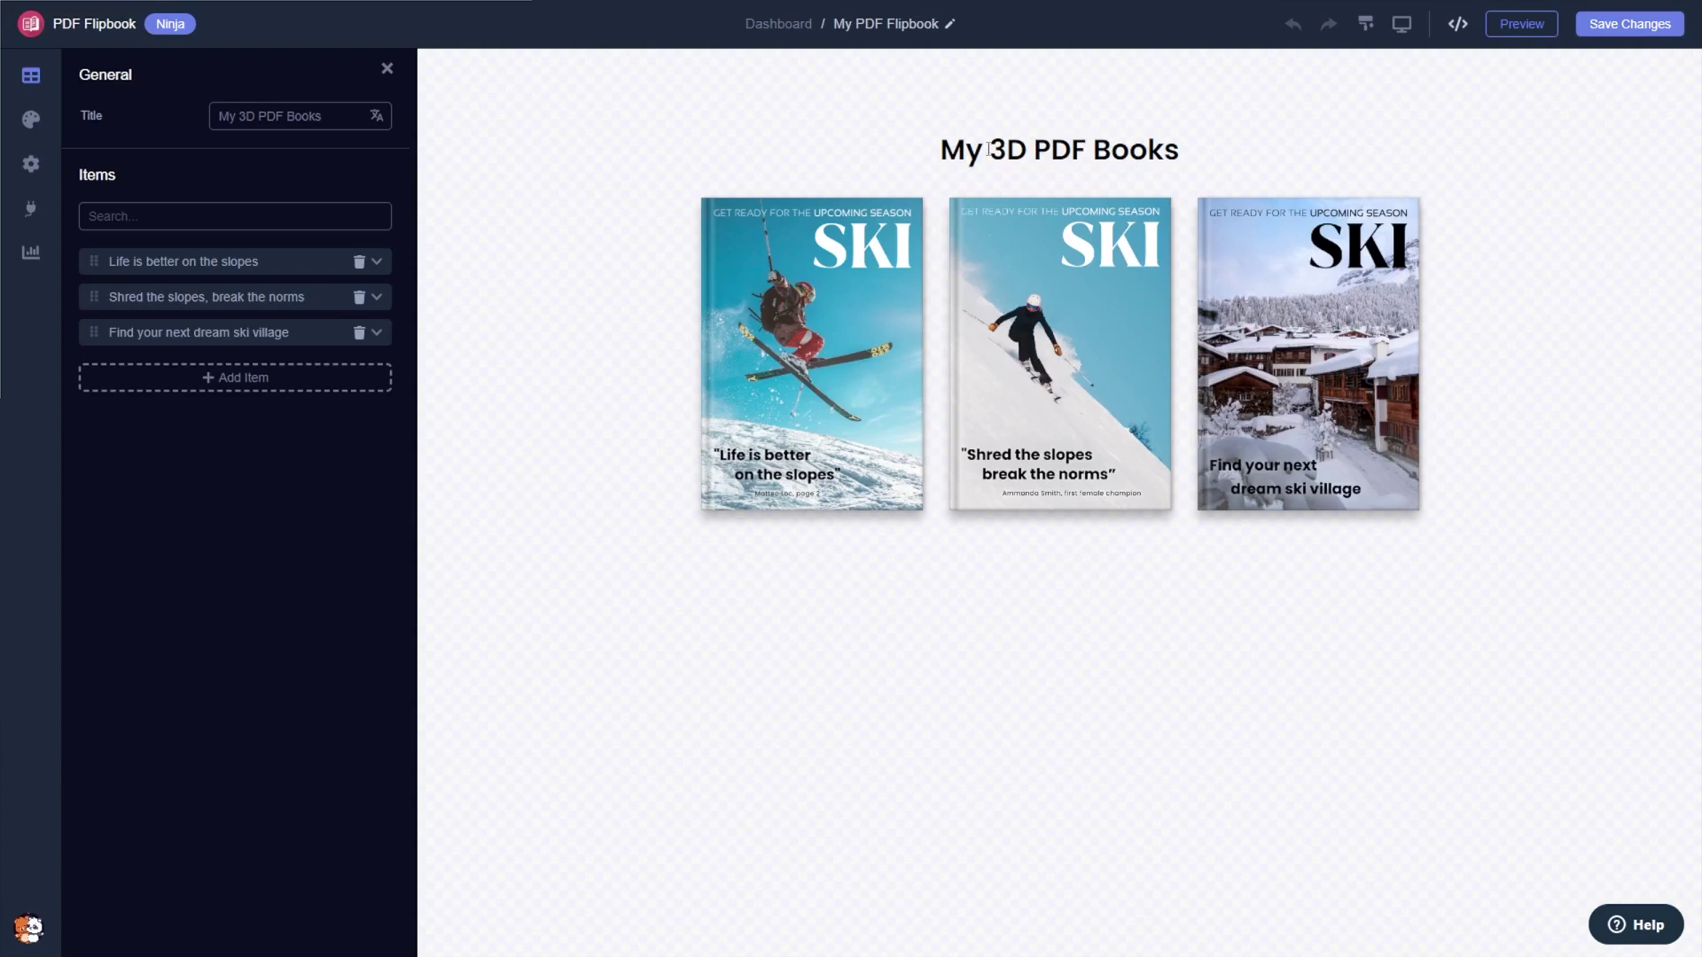
Expand the 'Life is better on the slopes' item to reveal its title, PDF and cover fields
click(272, 270)
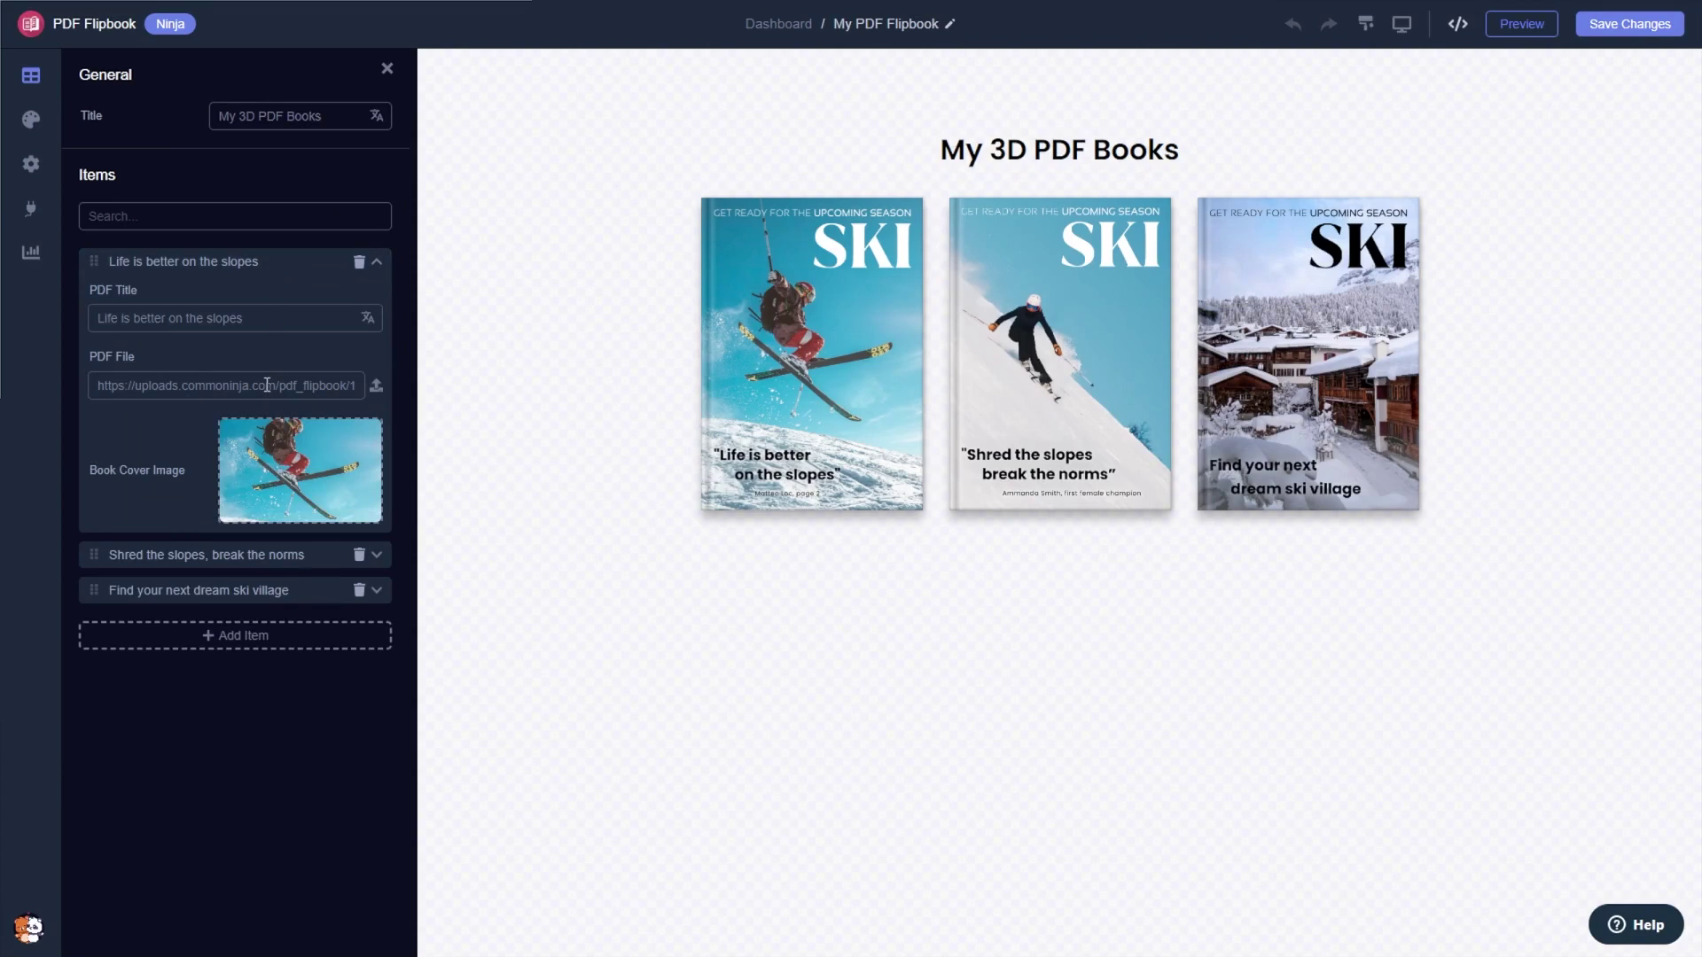
mouse_move(265, 443)
In Advanced design settings, narrow the opened flipbook width to 720 and shrink the preview covers
click(31, 121)
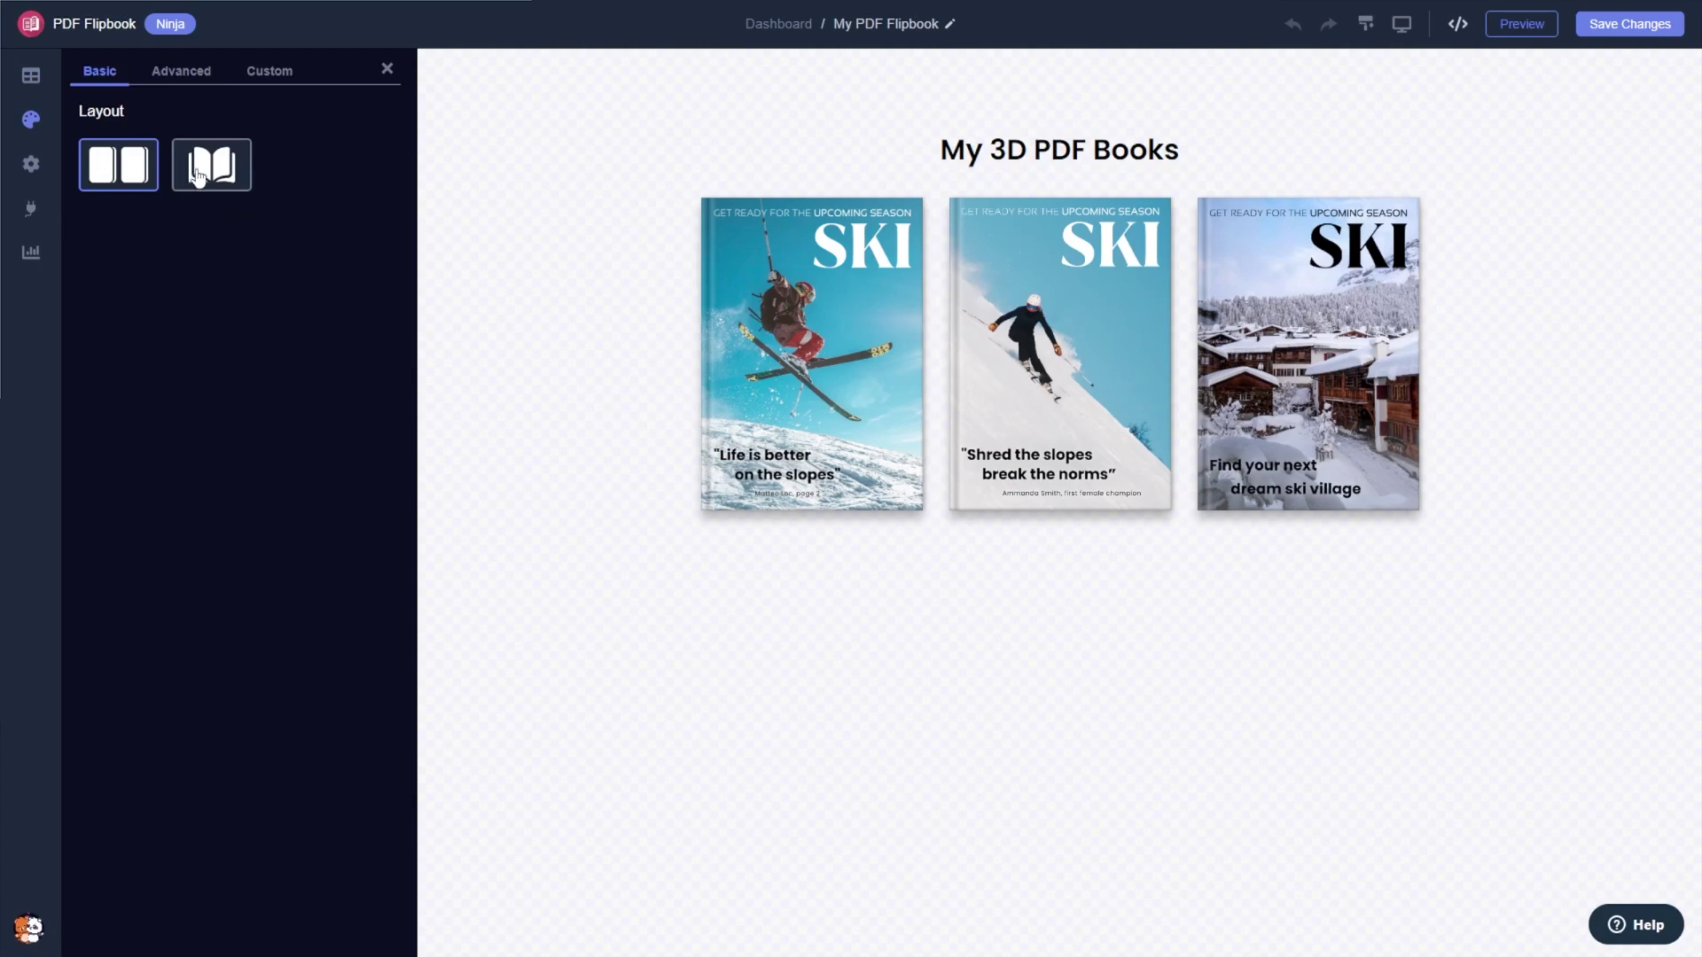
click(192, 78)
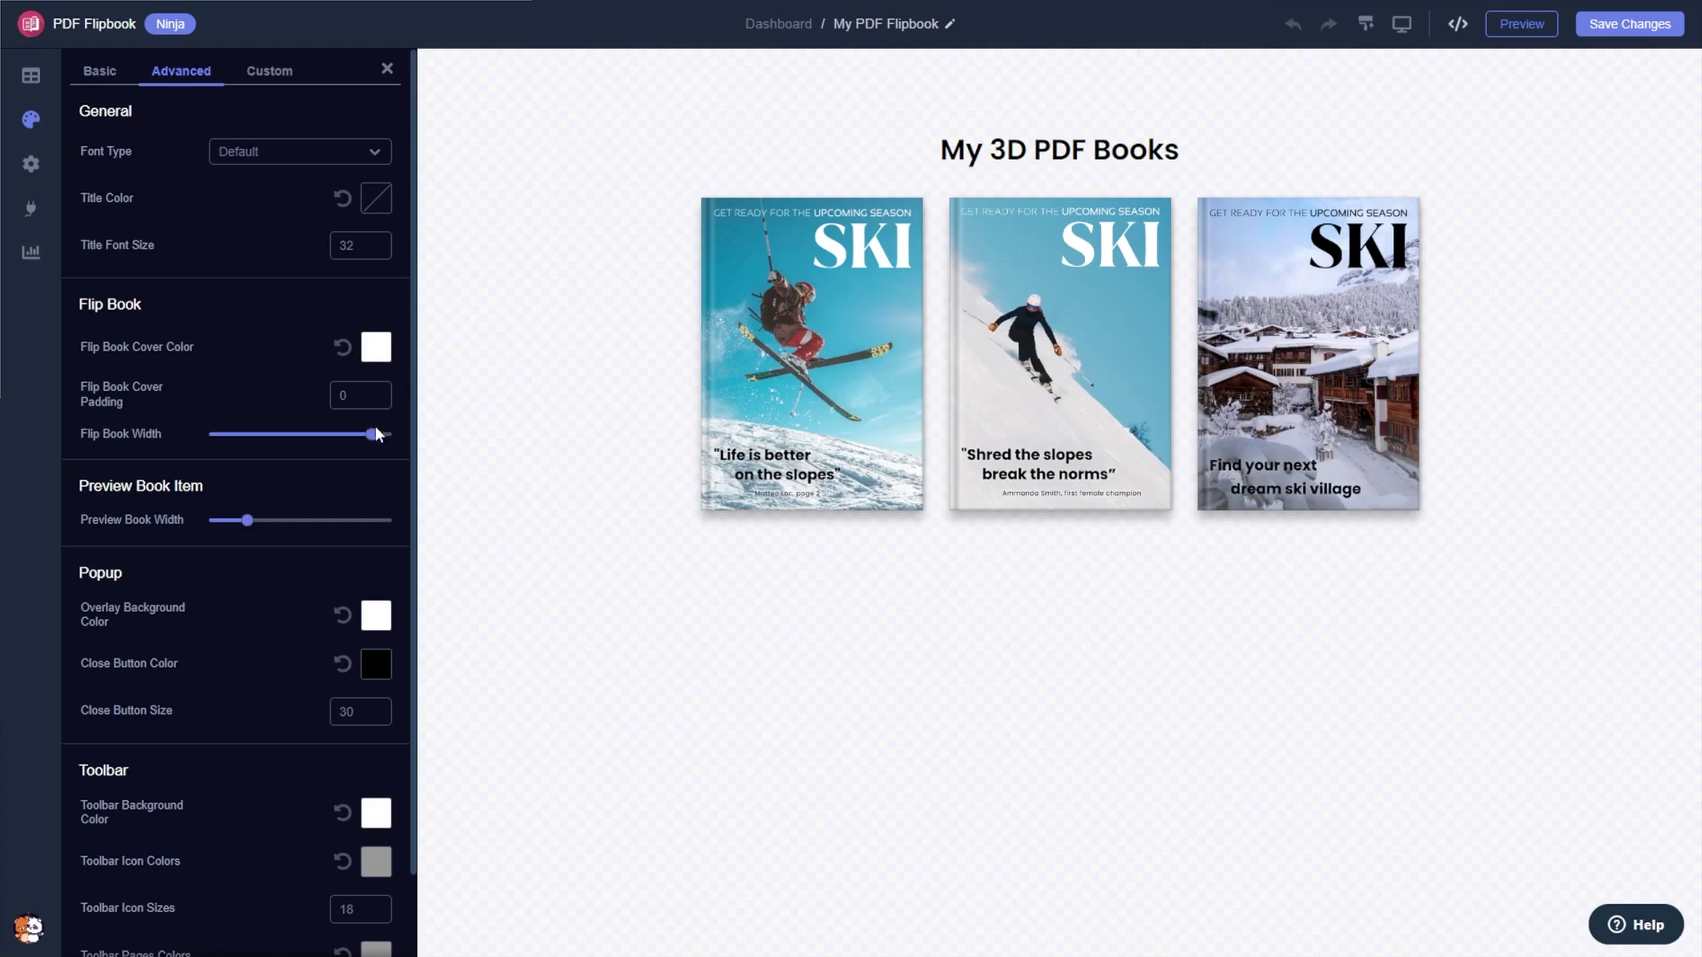
drag(372, 433, 318, 432)
mouse_move(247, 520)
mouse_down()
mouse_move(273, 520)
mouse_move(232, 520)
mouse_up()
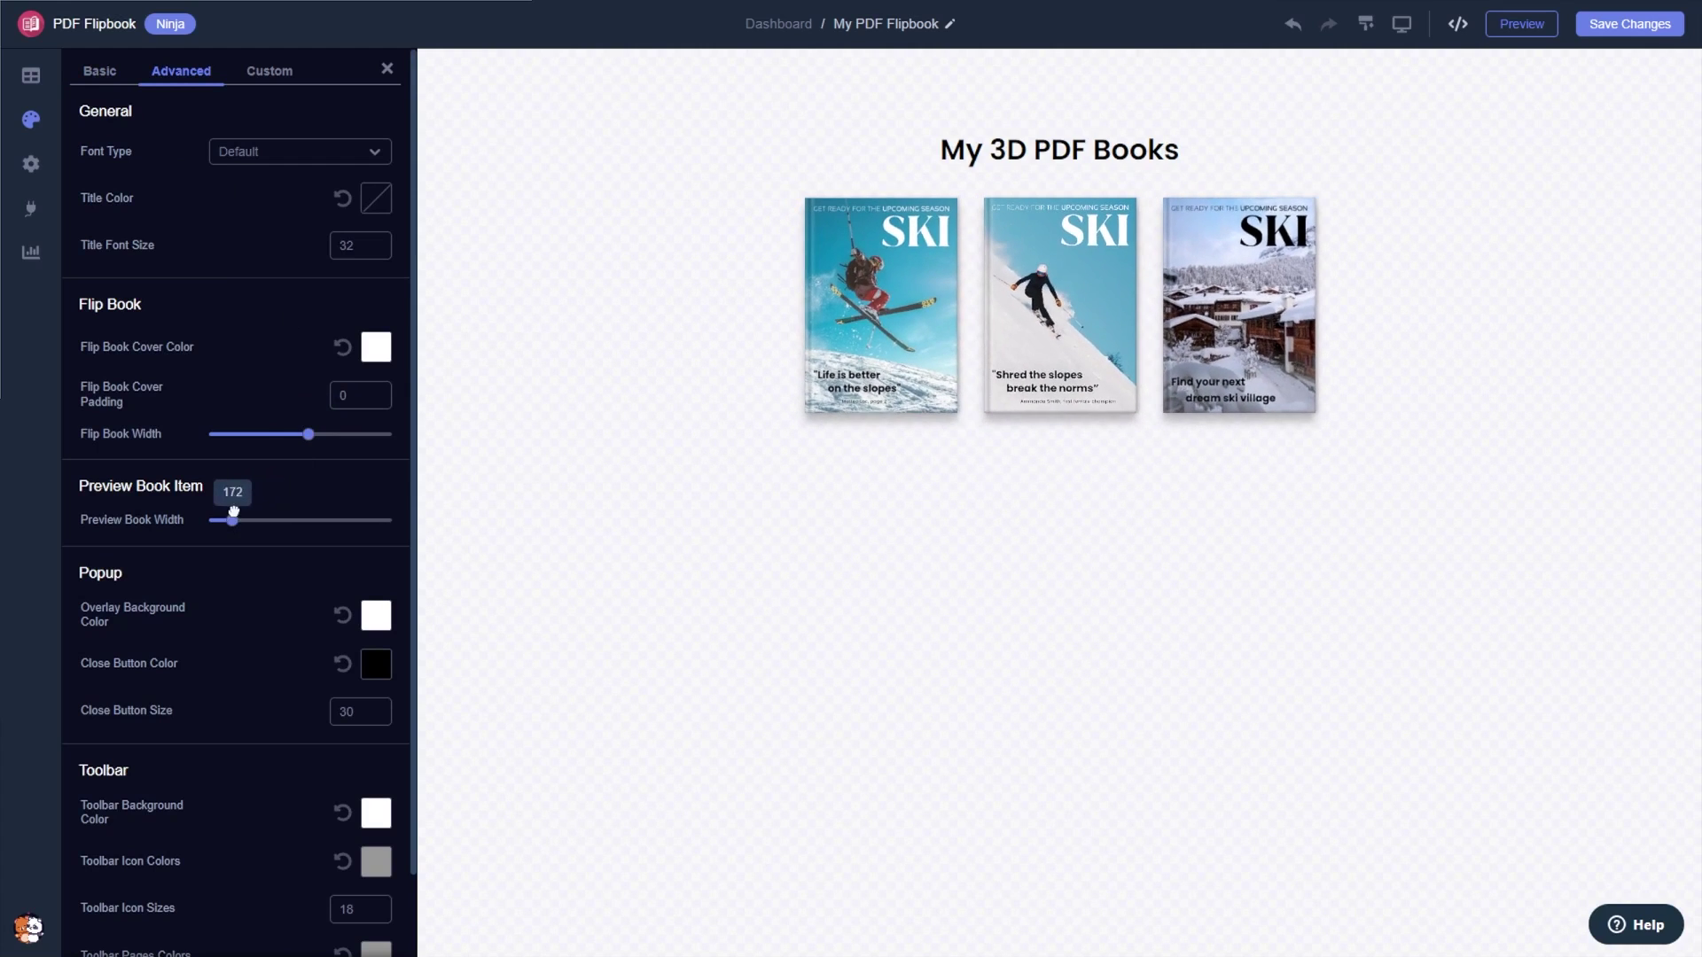
Set the popup overlay colour to teal 389491 and preview it on the first book
click(377, 616)
click(245, 639)
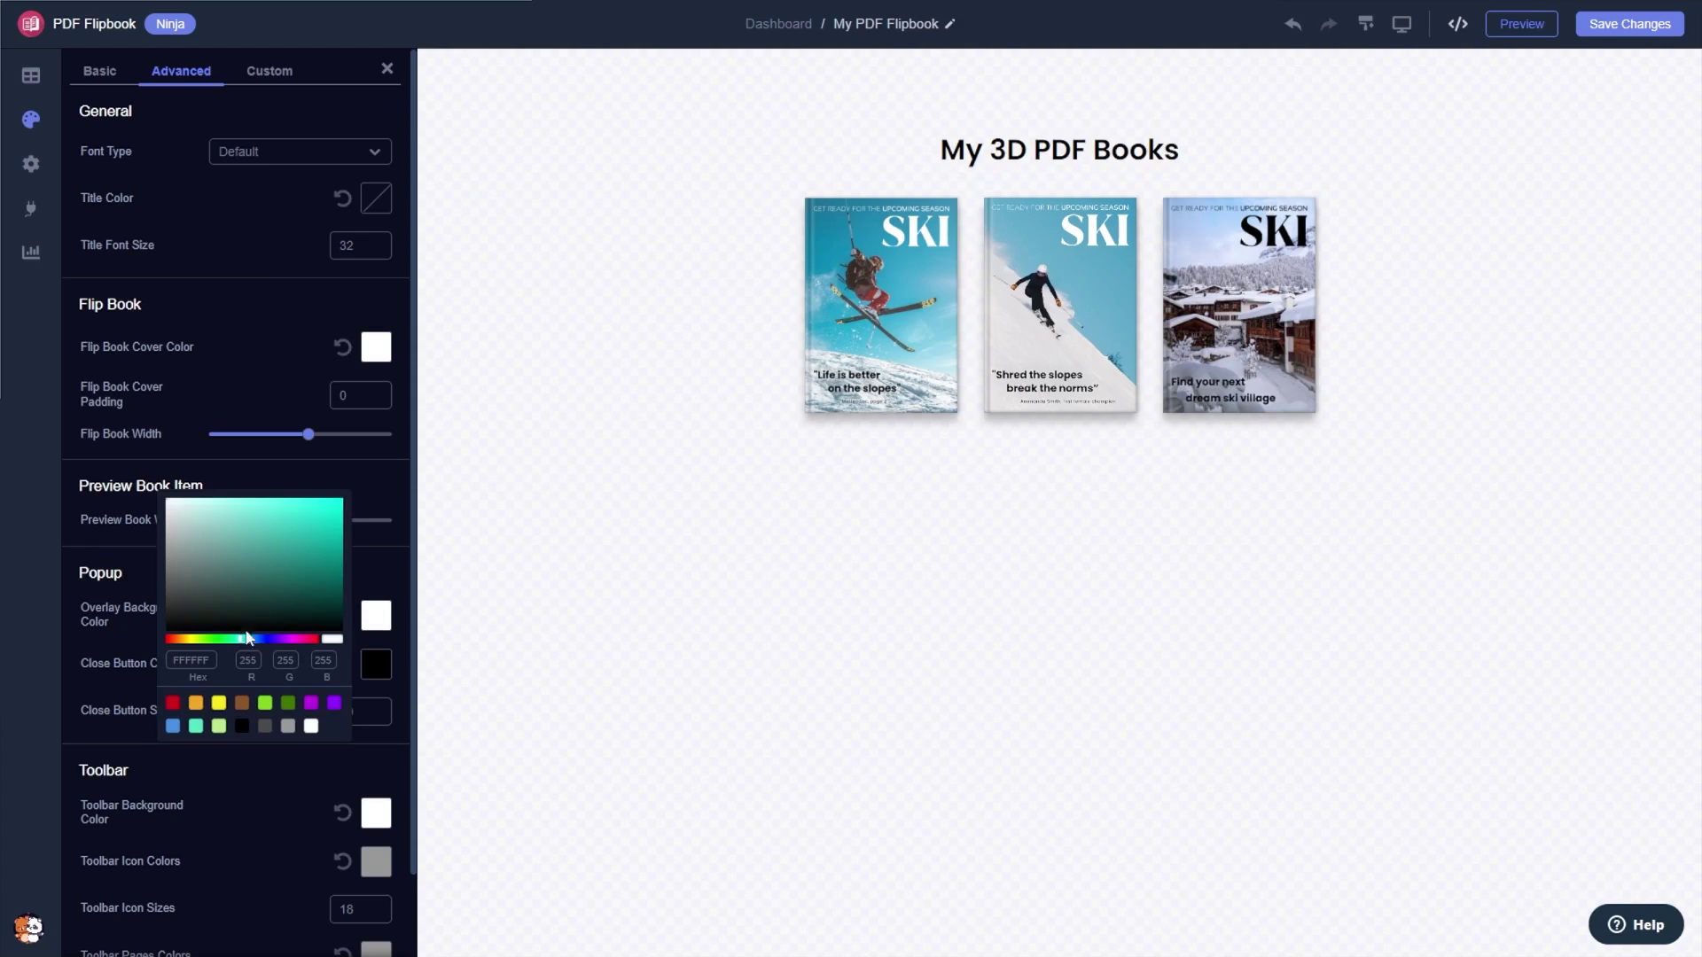
click(274, 553)
click(547, 564)
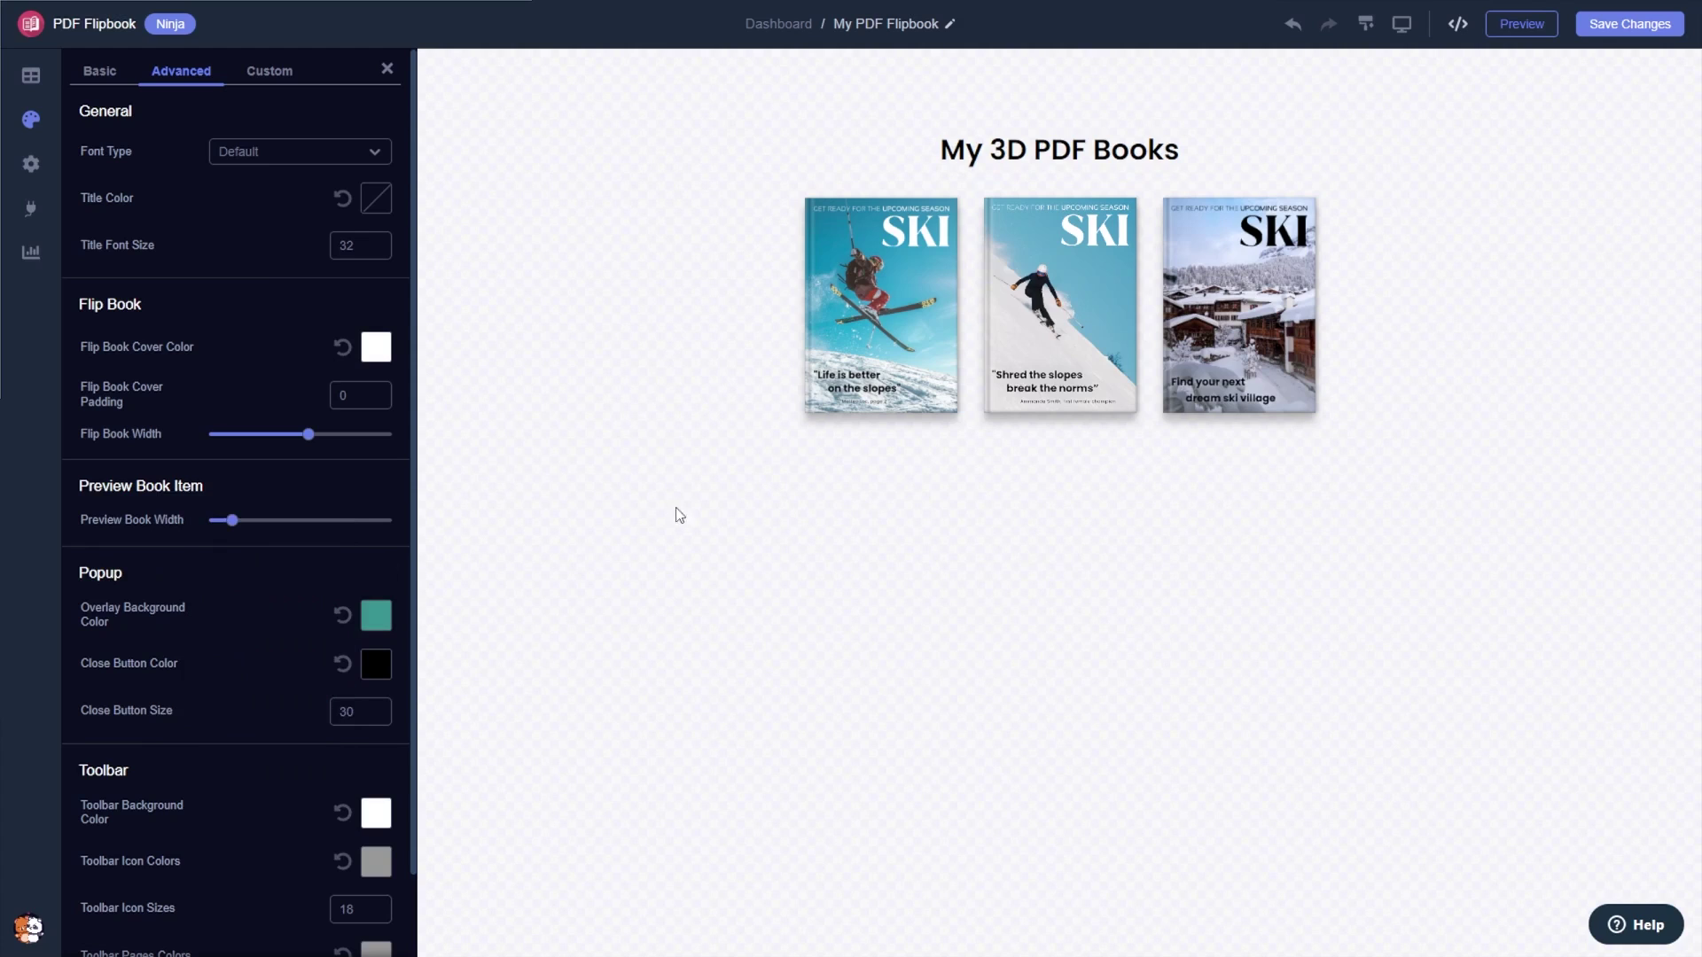
click(856, 360)
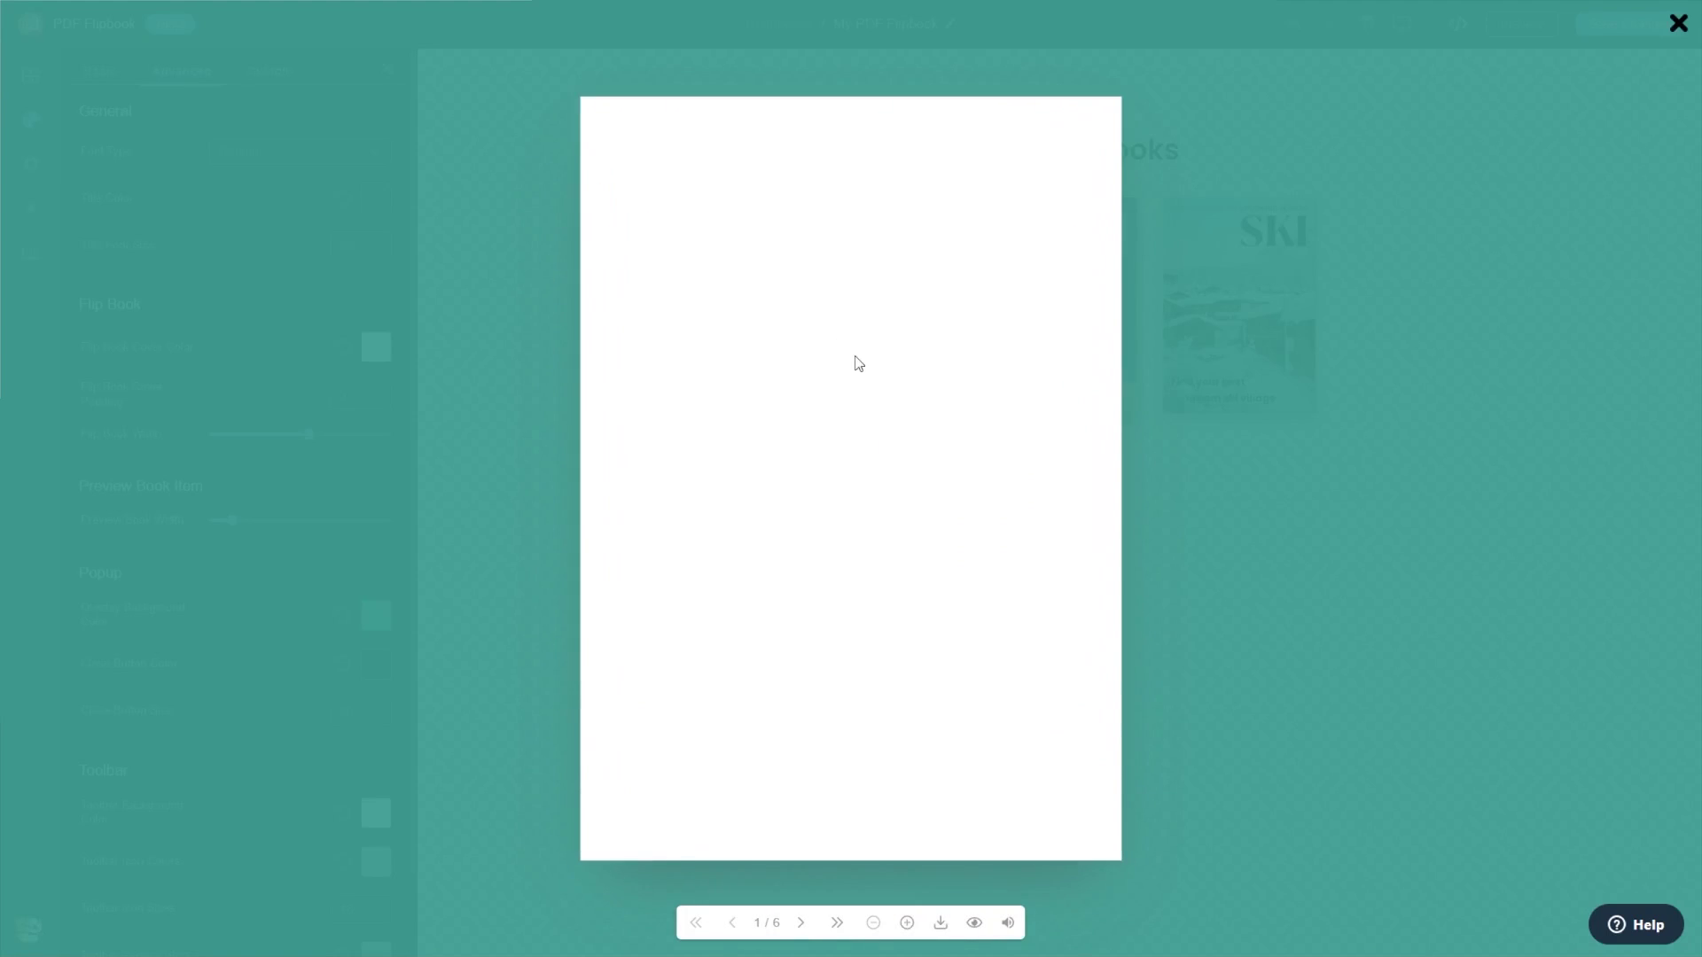
click(1678, 24)
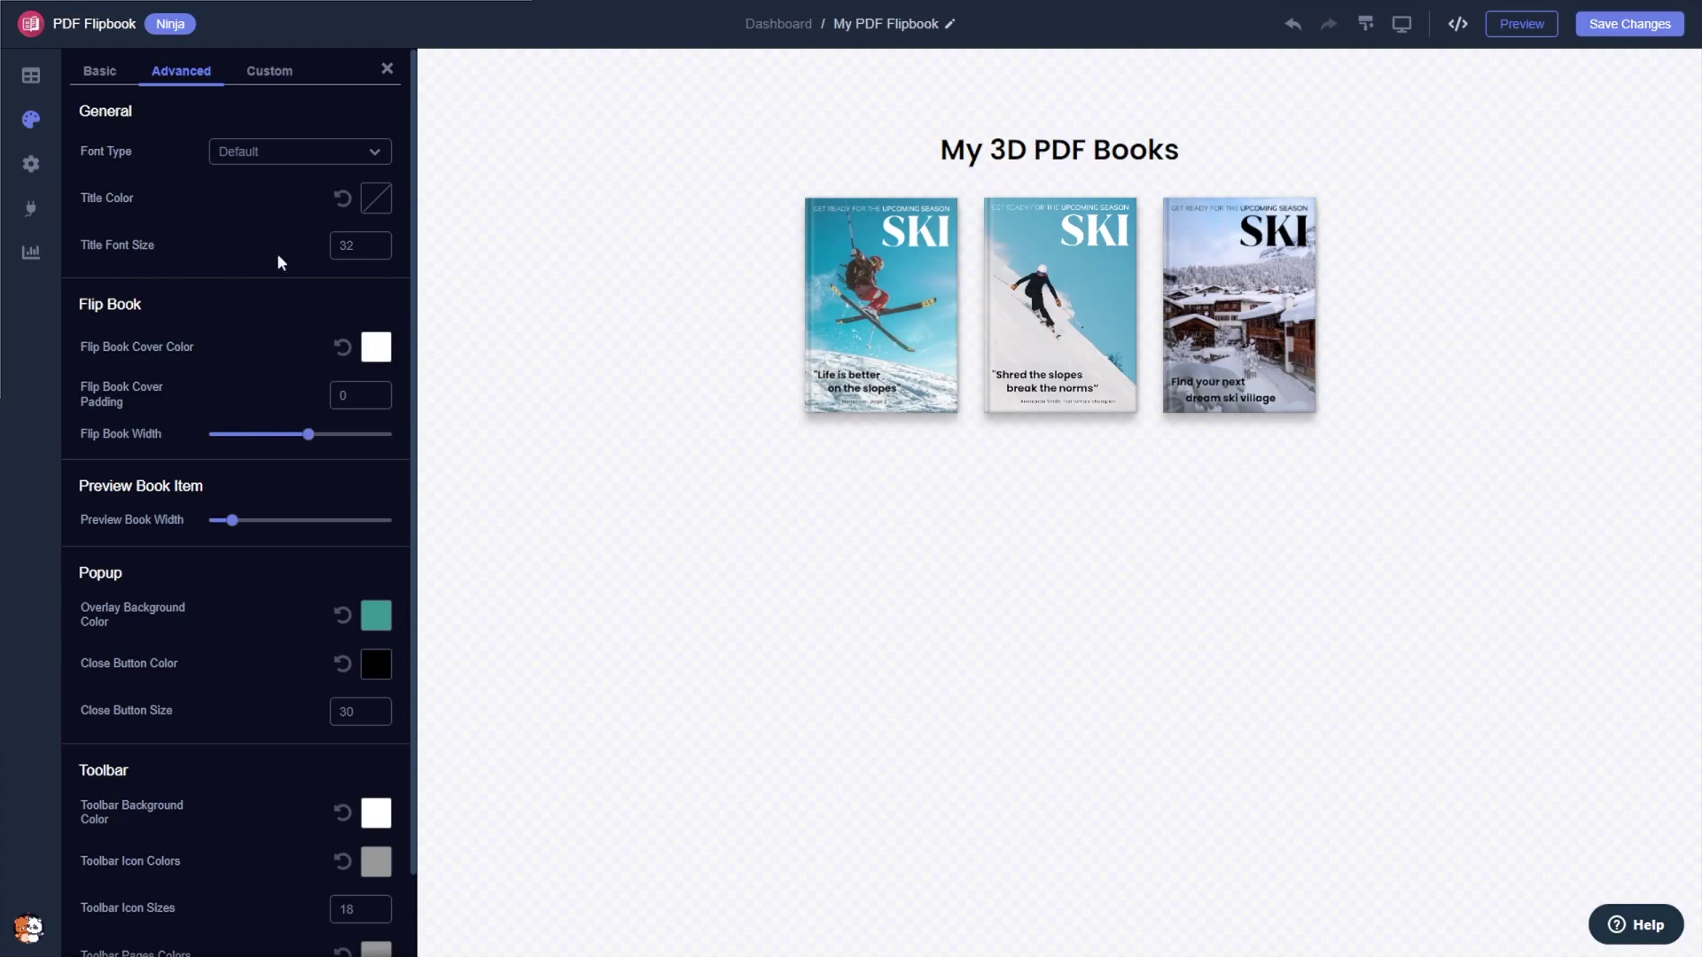
Turn off Show Title so the My 3D PDF Books heading disappears, then view analytics integrations
click(31, 164)
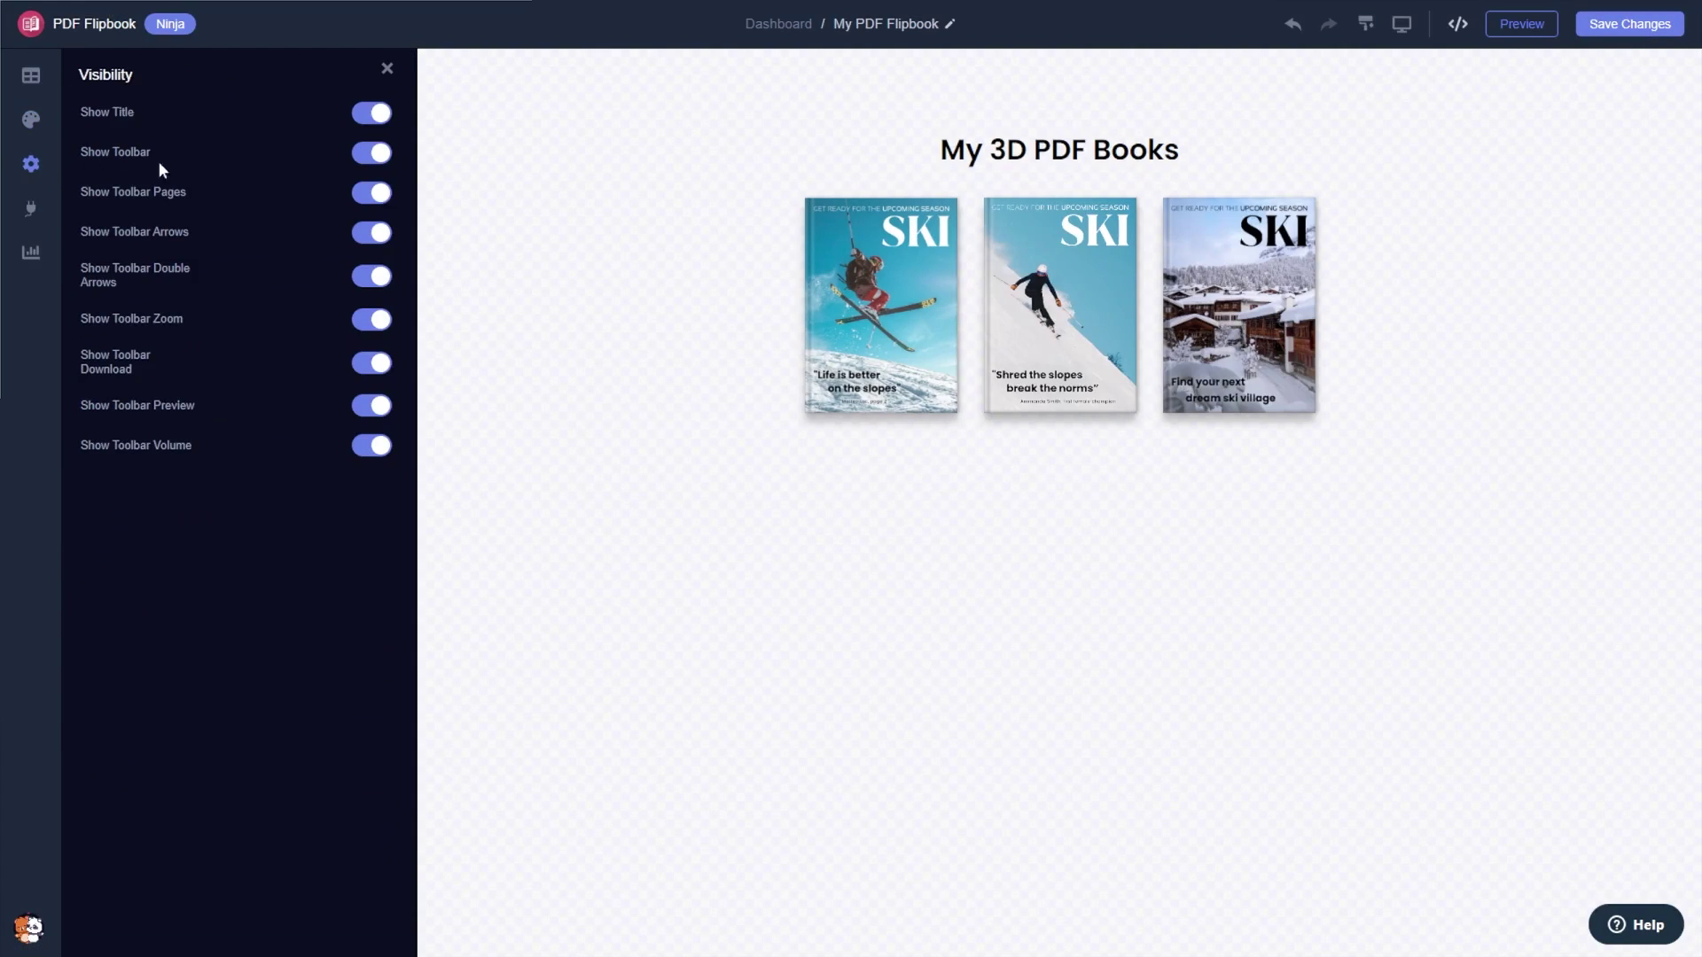
click(377, 118)
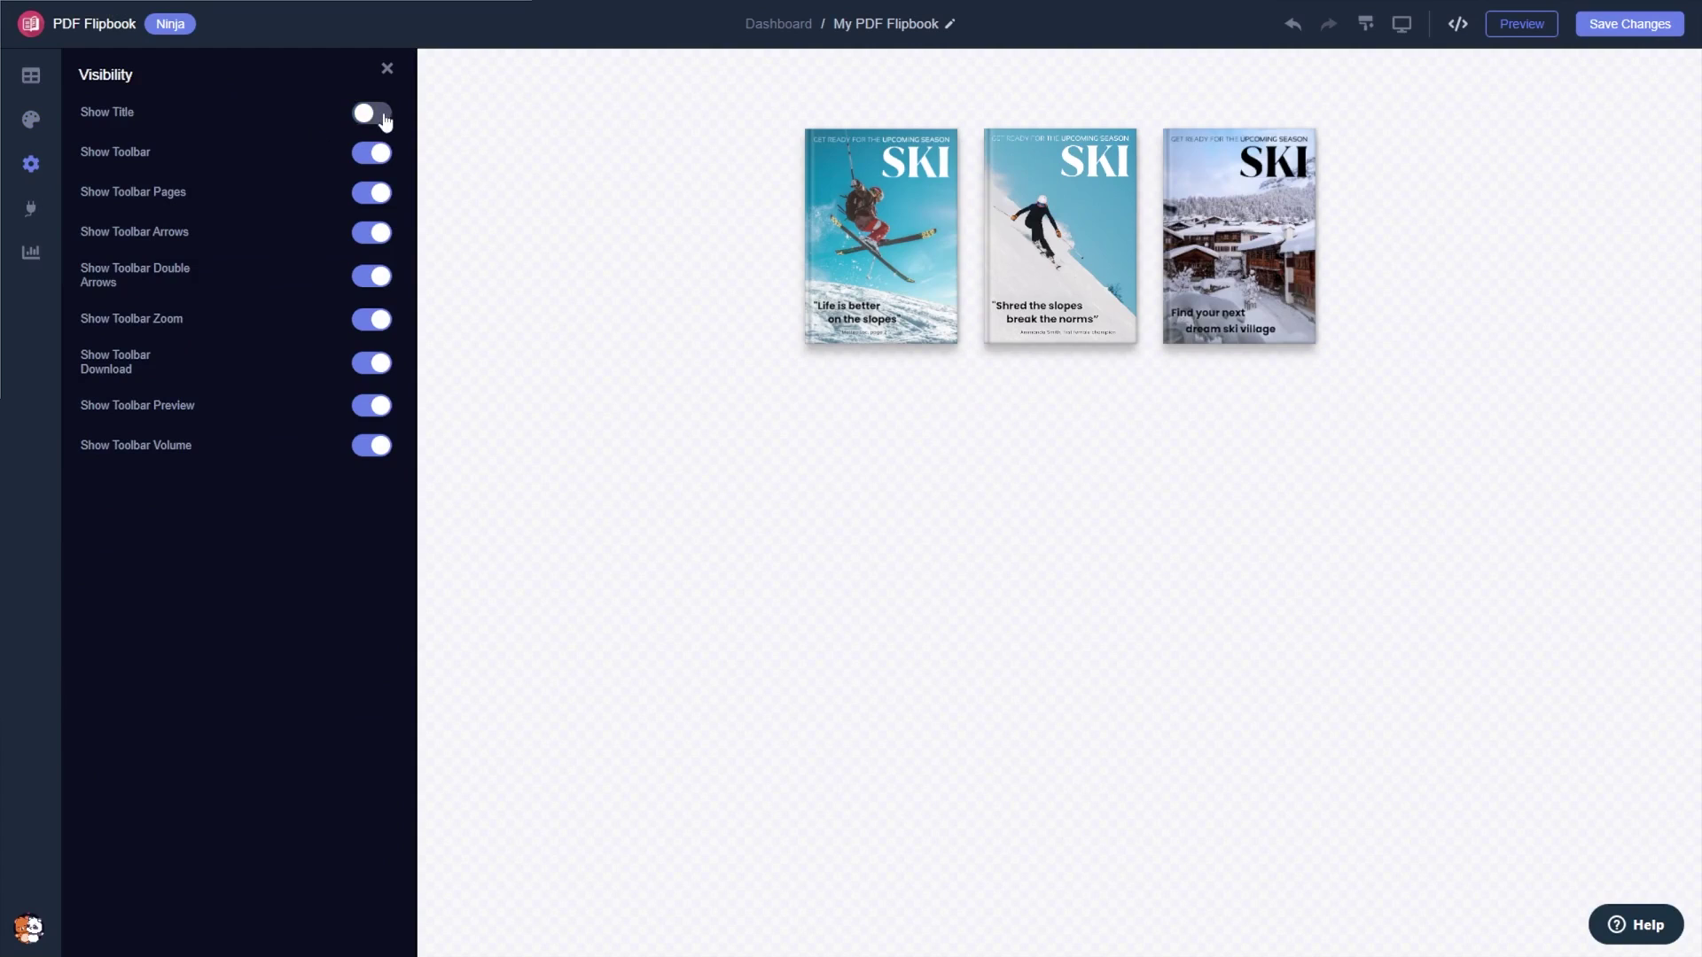
click(33, 210)
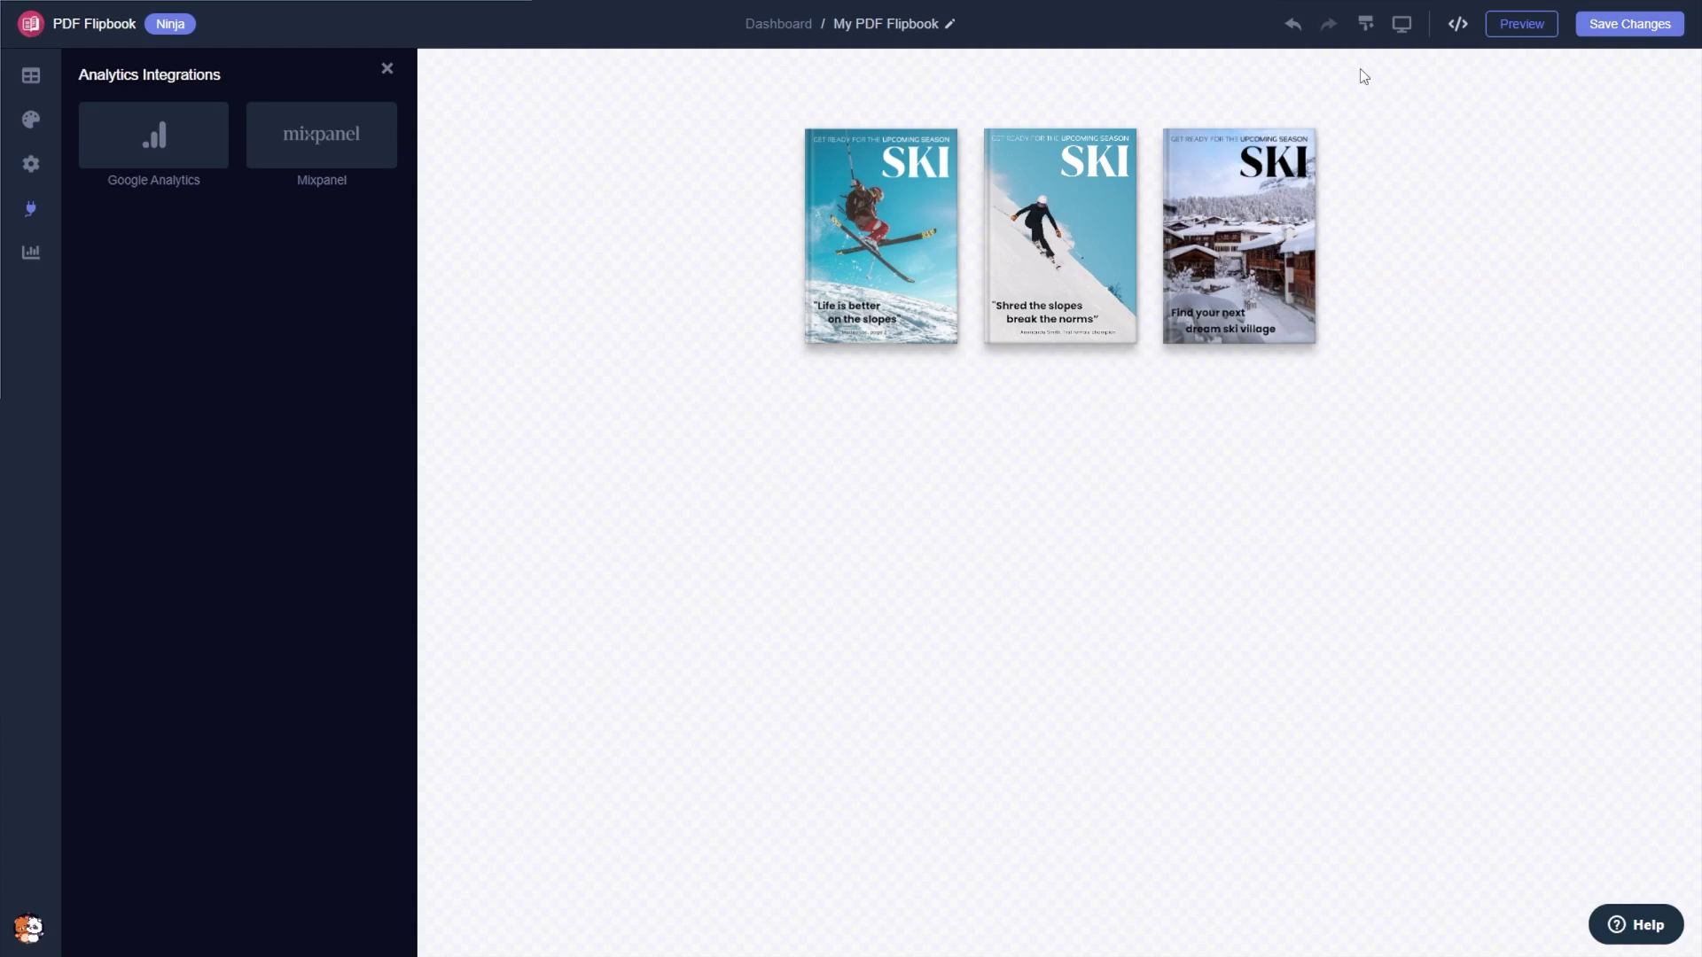
From the project's widget list, copy My Widget's installation code and close the modal
click(785, 25)
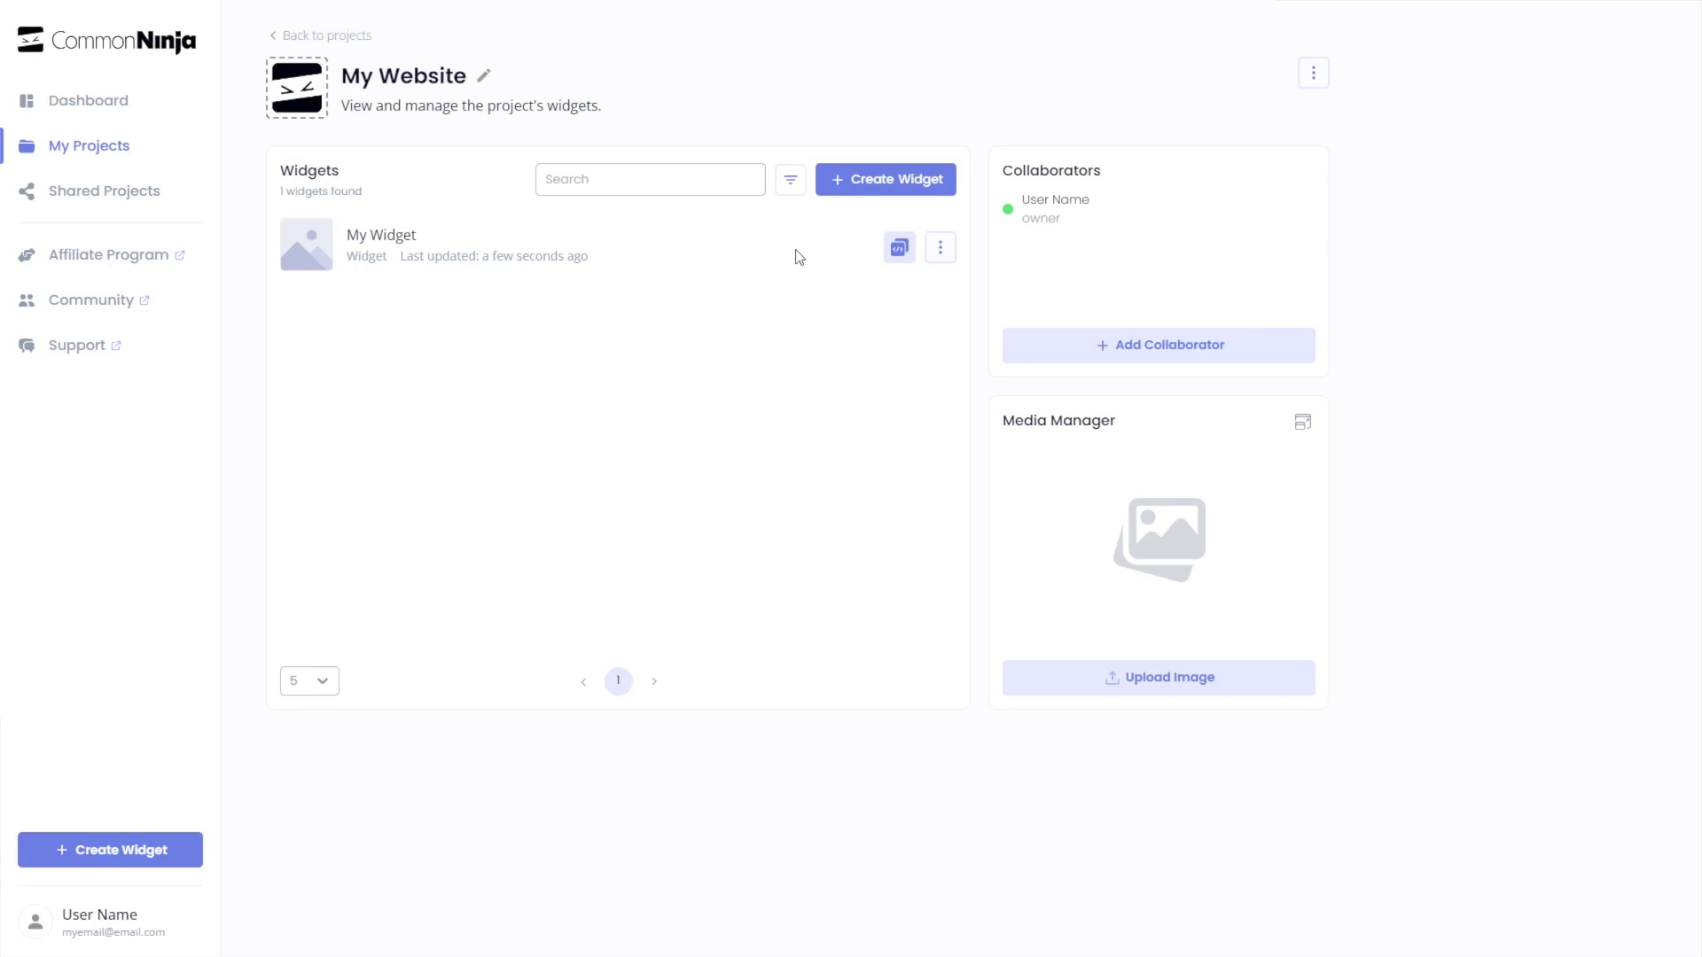
click(902, 253)
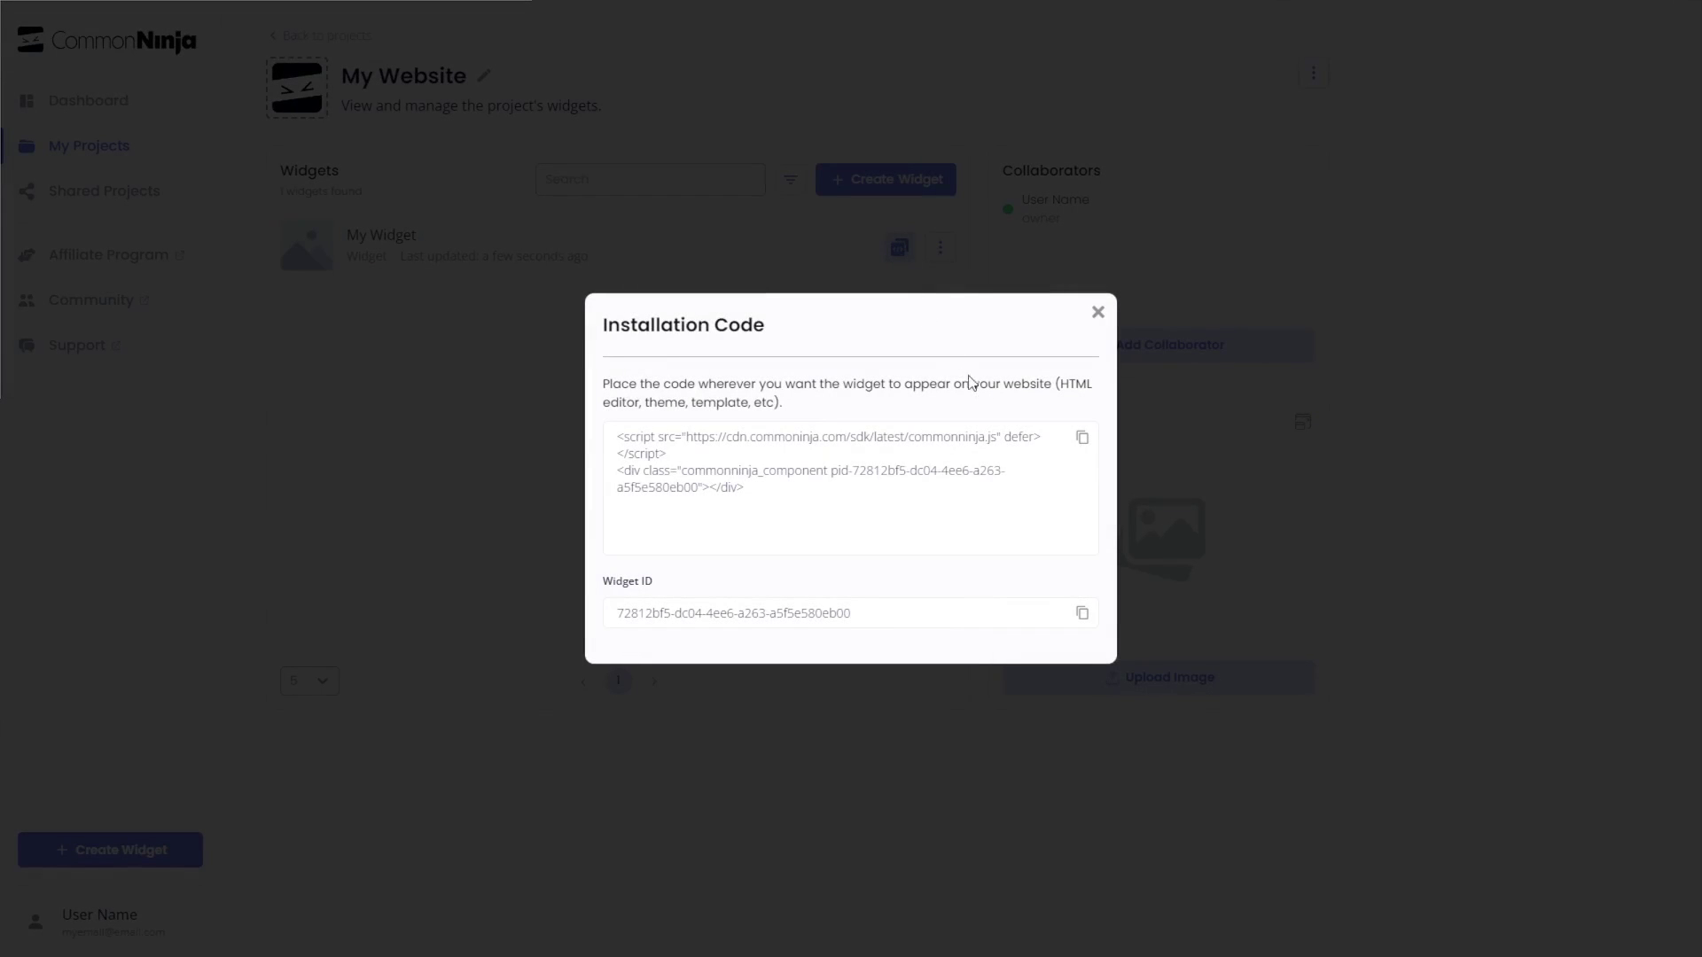
click(1083, 440)
click(1096, 323)
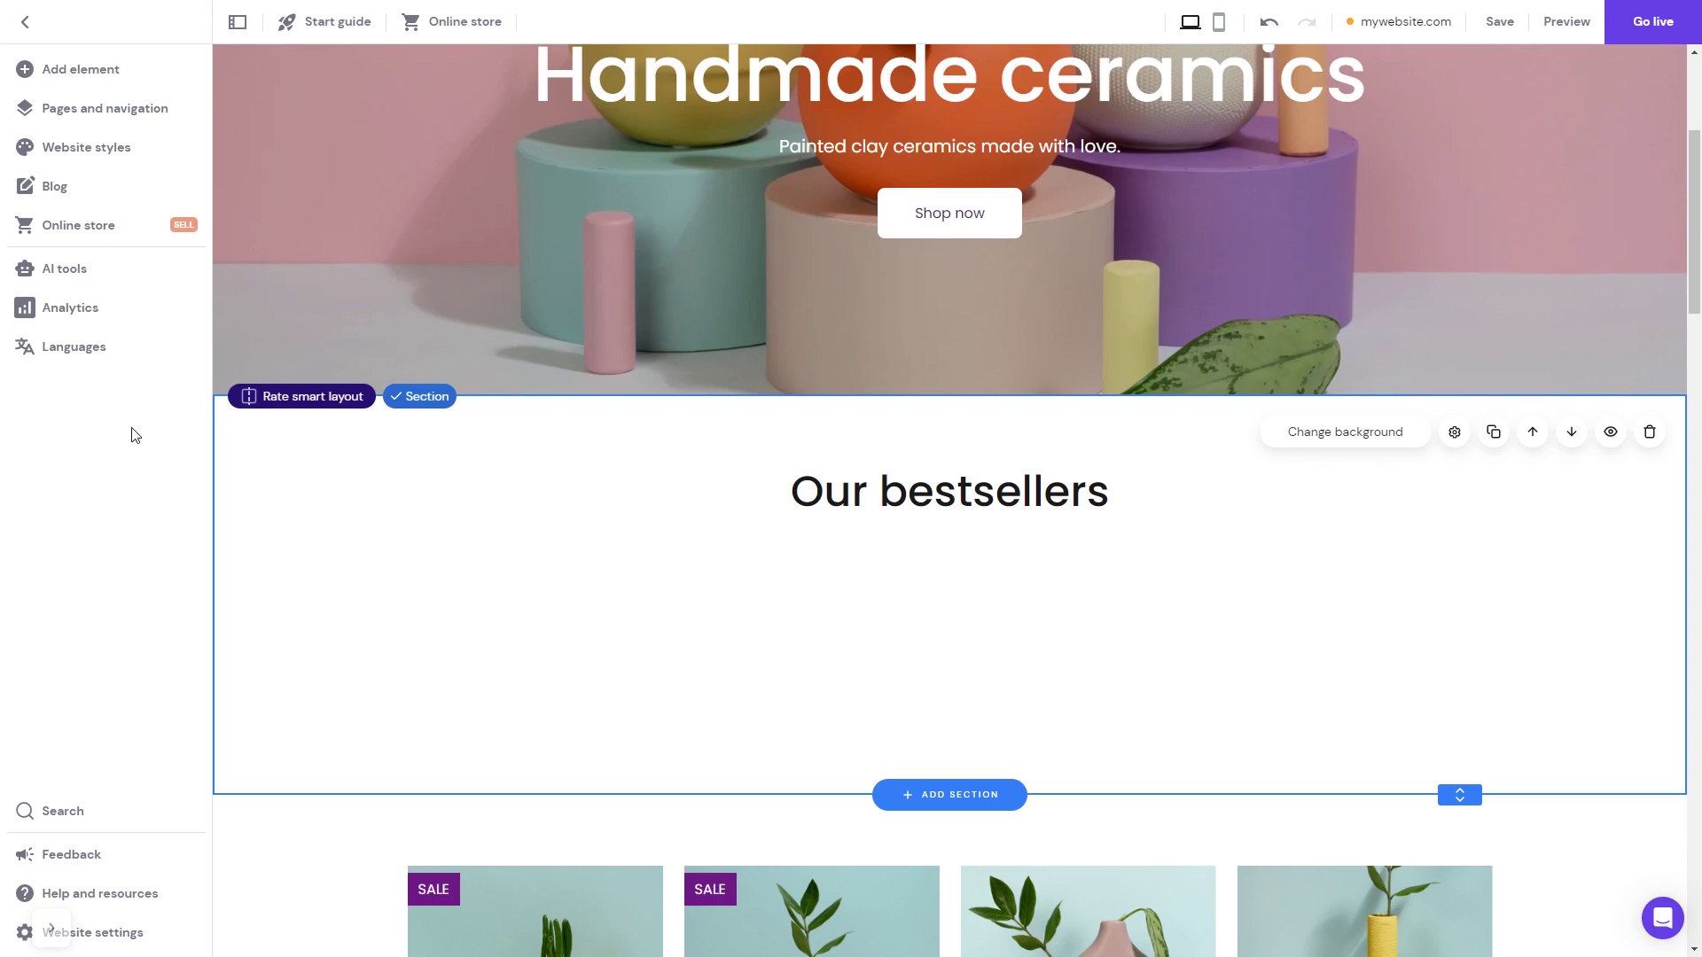
Open the Add elements panel from the left sidebar to list Embed code and other elements
click(95, 83)
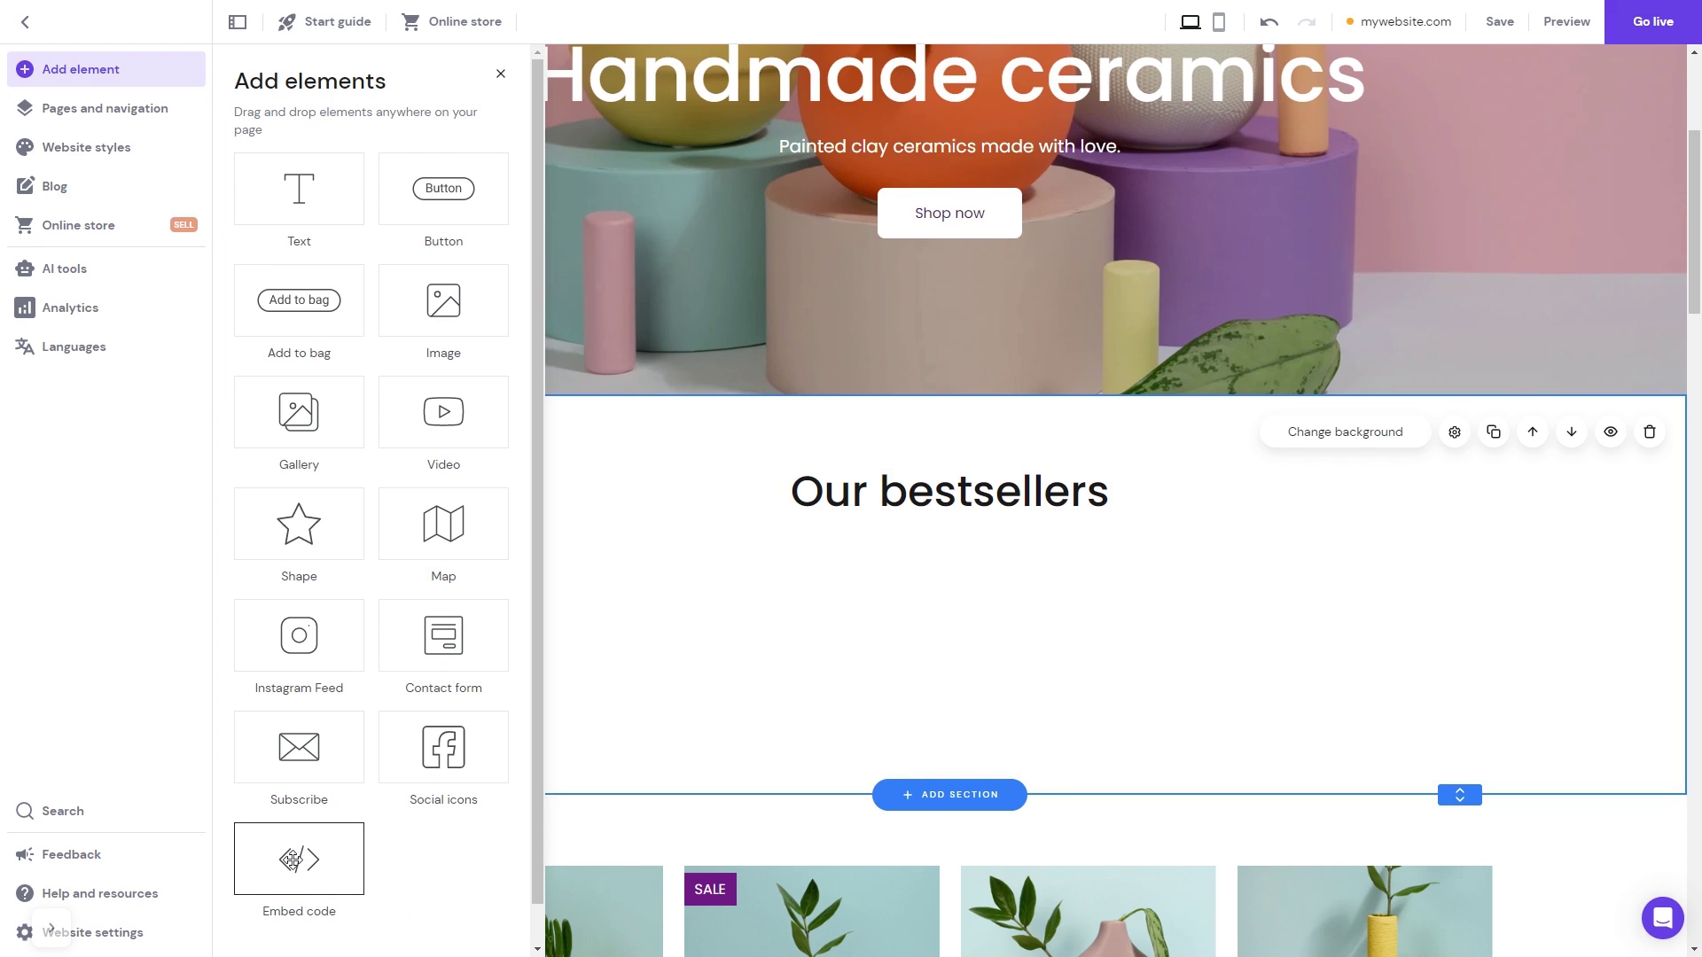
Drop an Embed code block under the Our bestsellers heading, shift it left and stretch it taller
drag(293, 859, 963, 635)
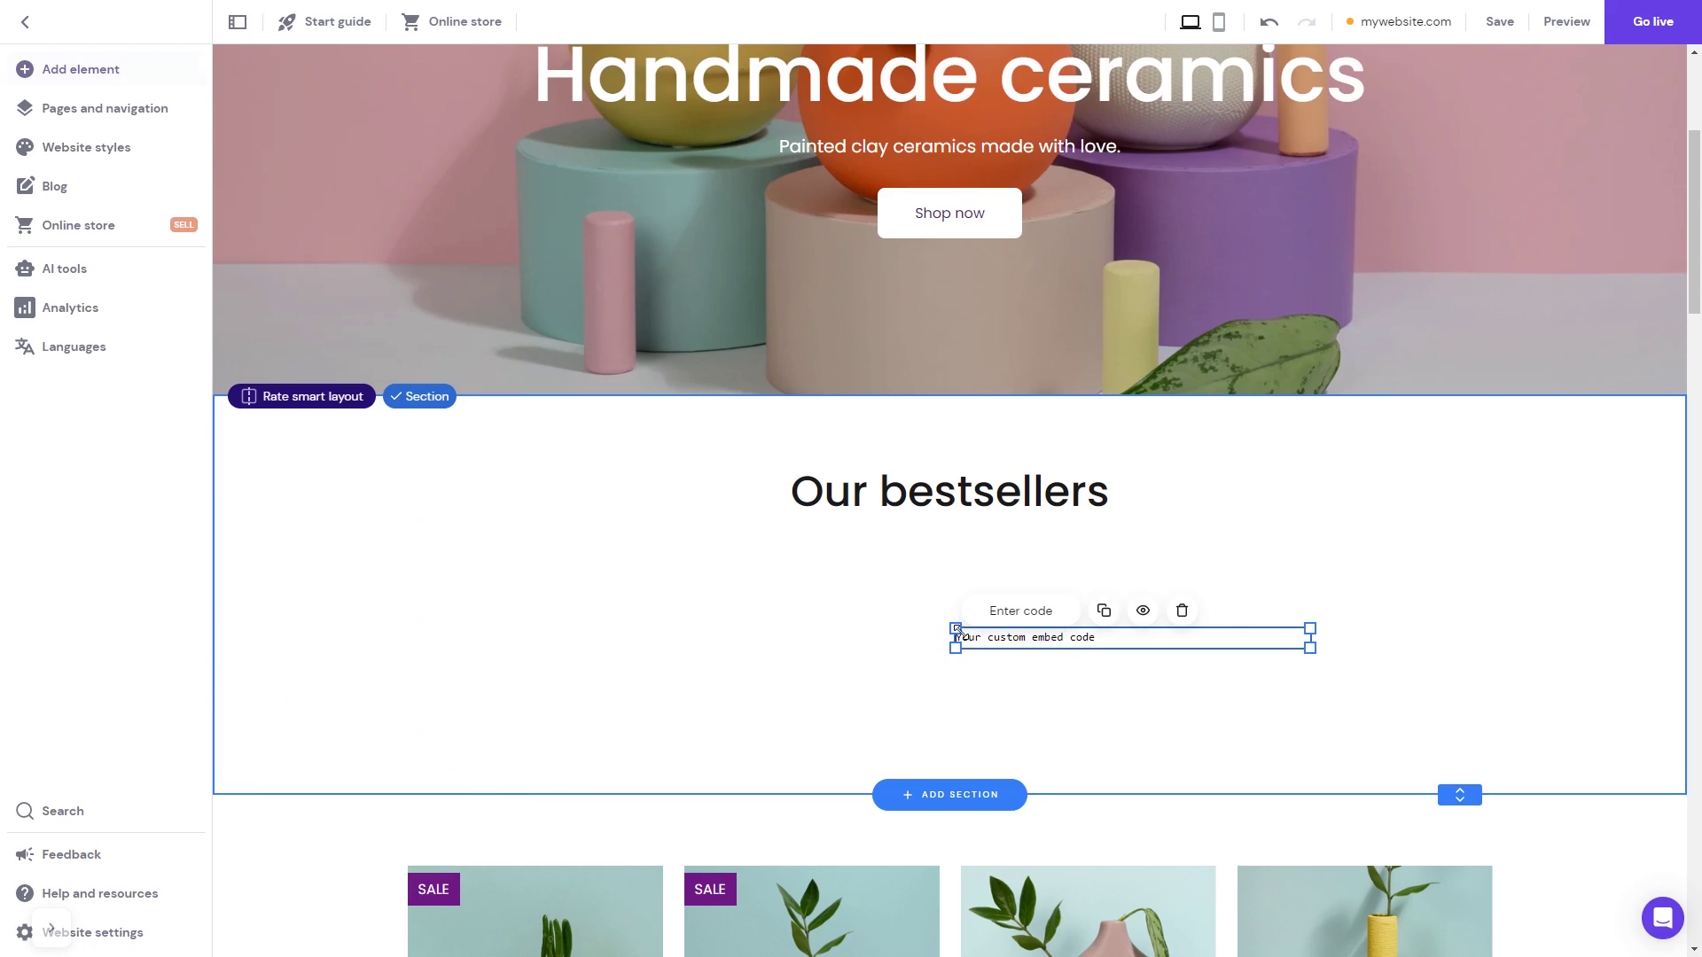
drag(1025, 638, 498, 647)
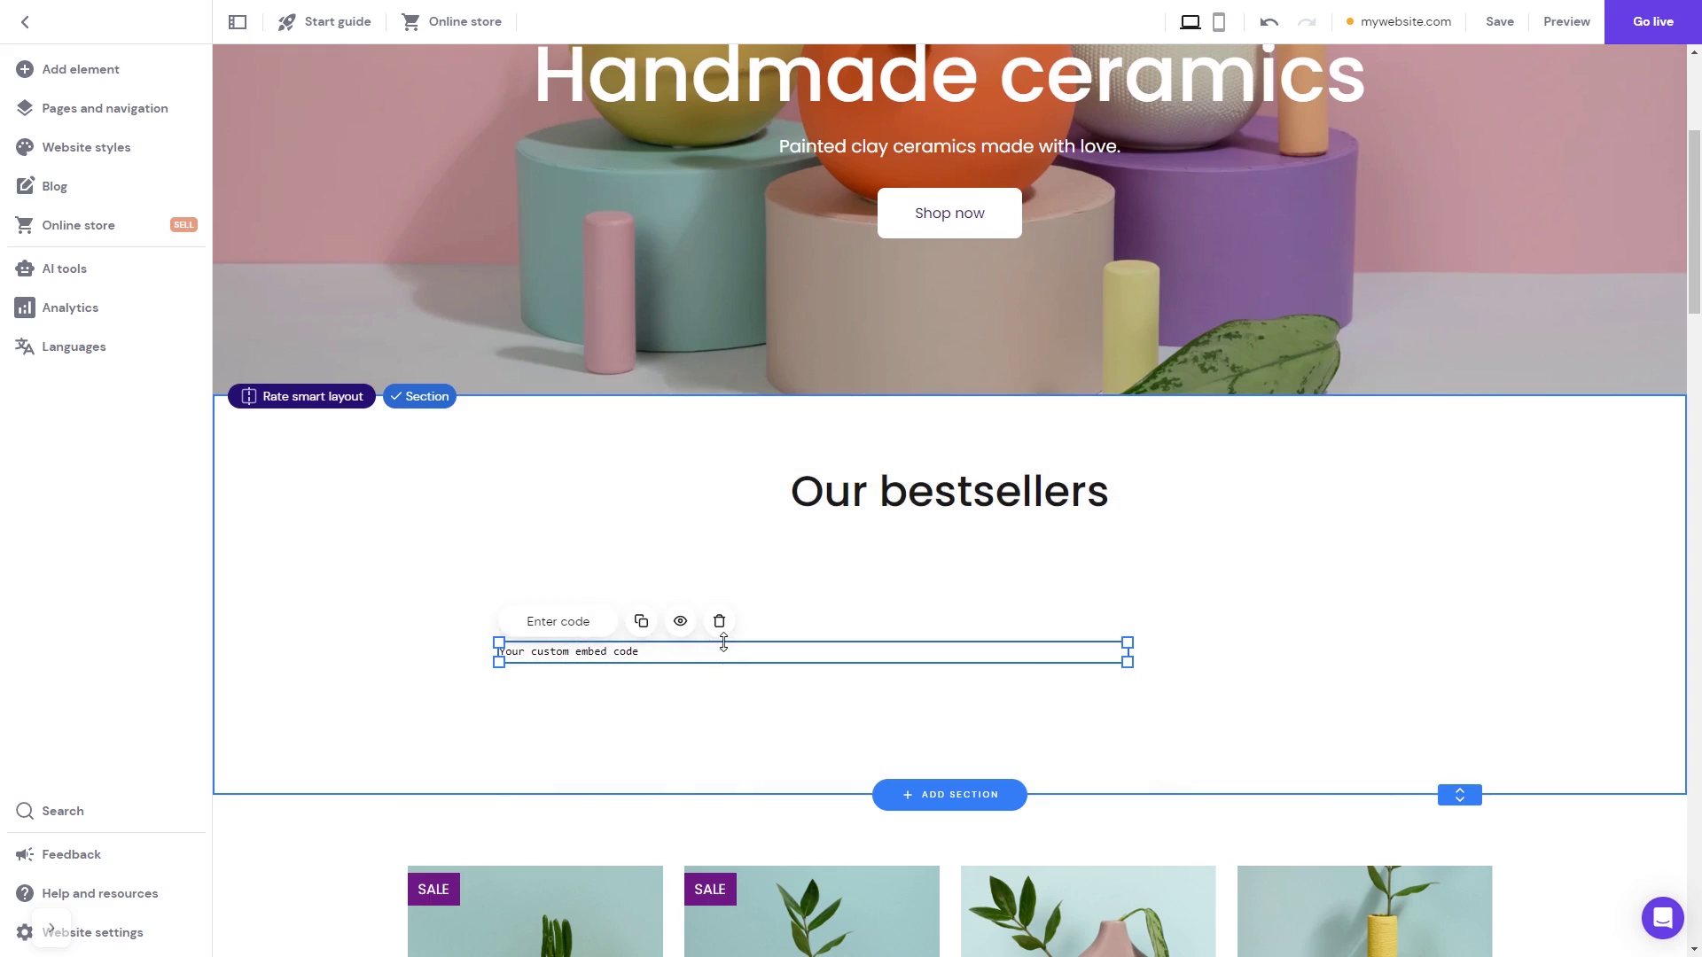
drag(727, 636, 763, 532)
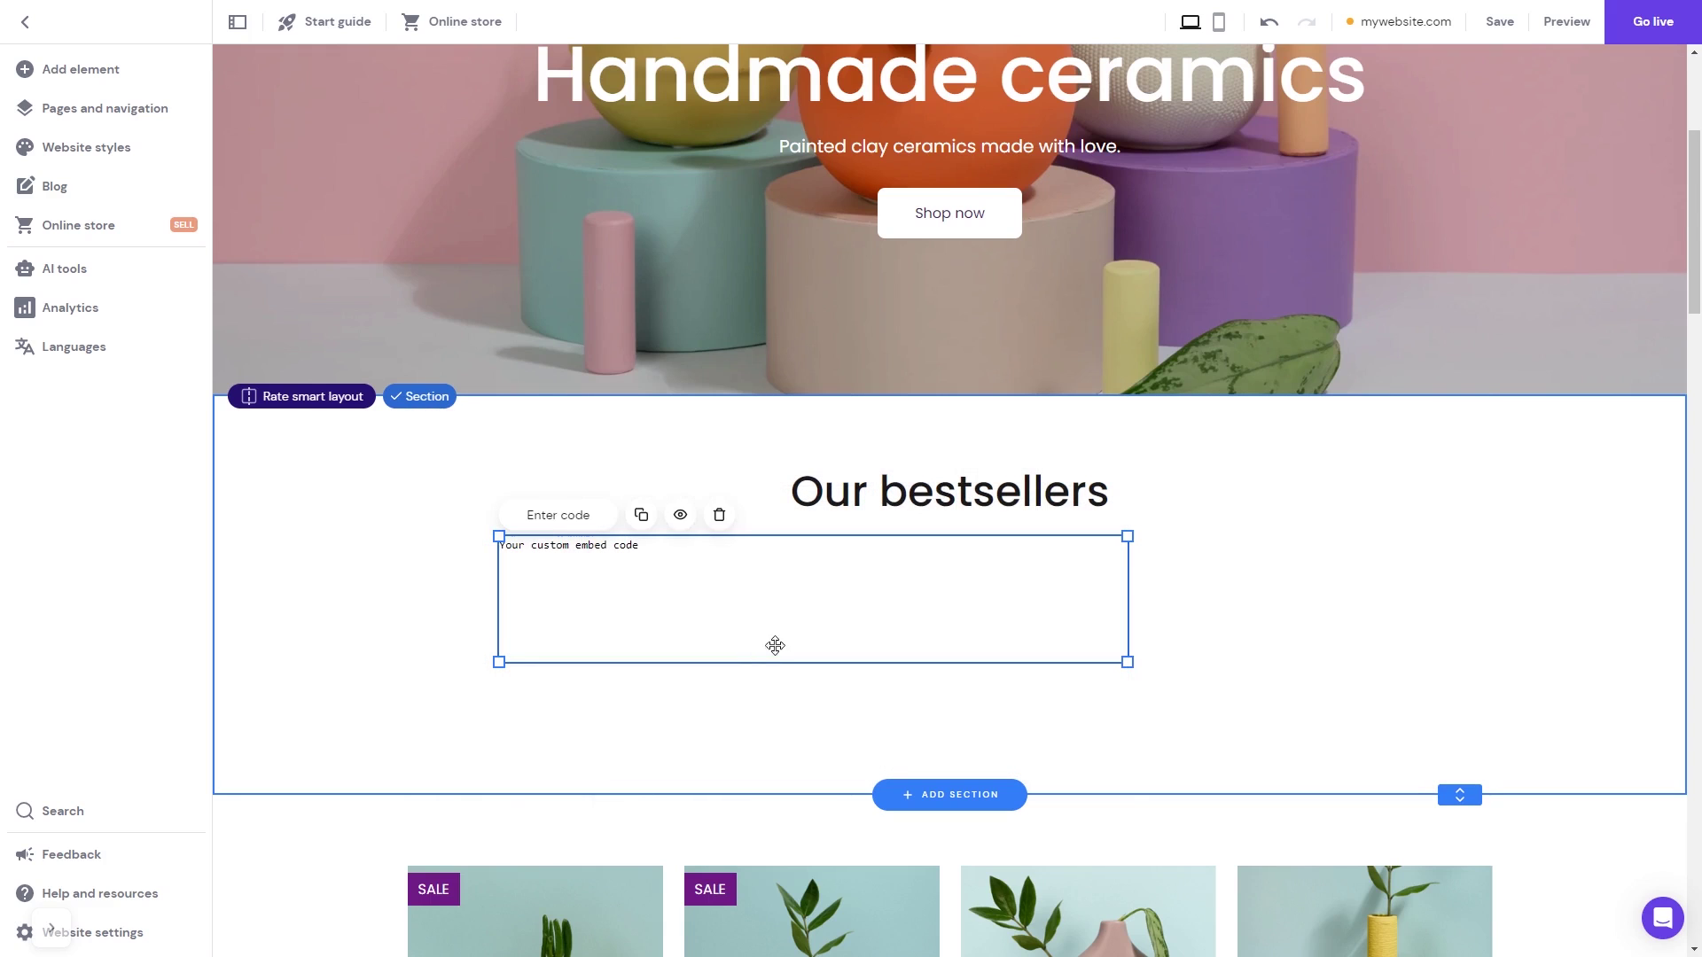
drag(775, 662, 779, 771)
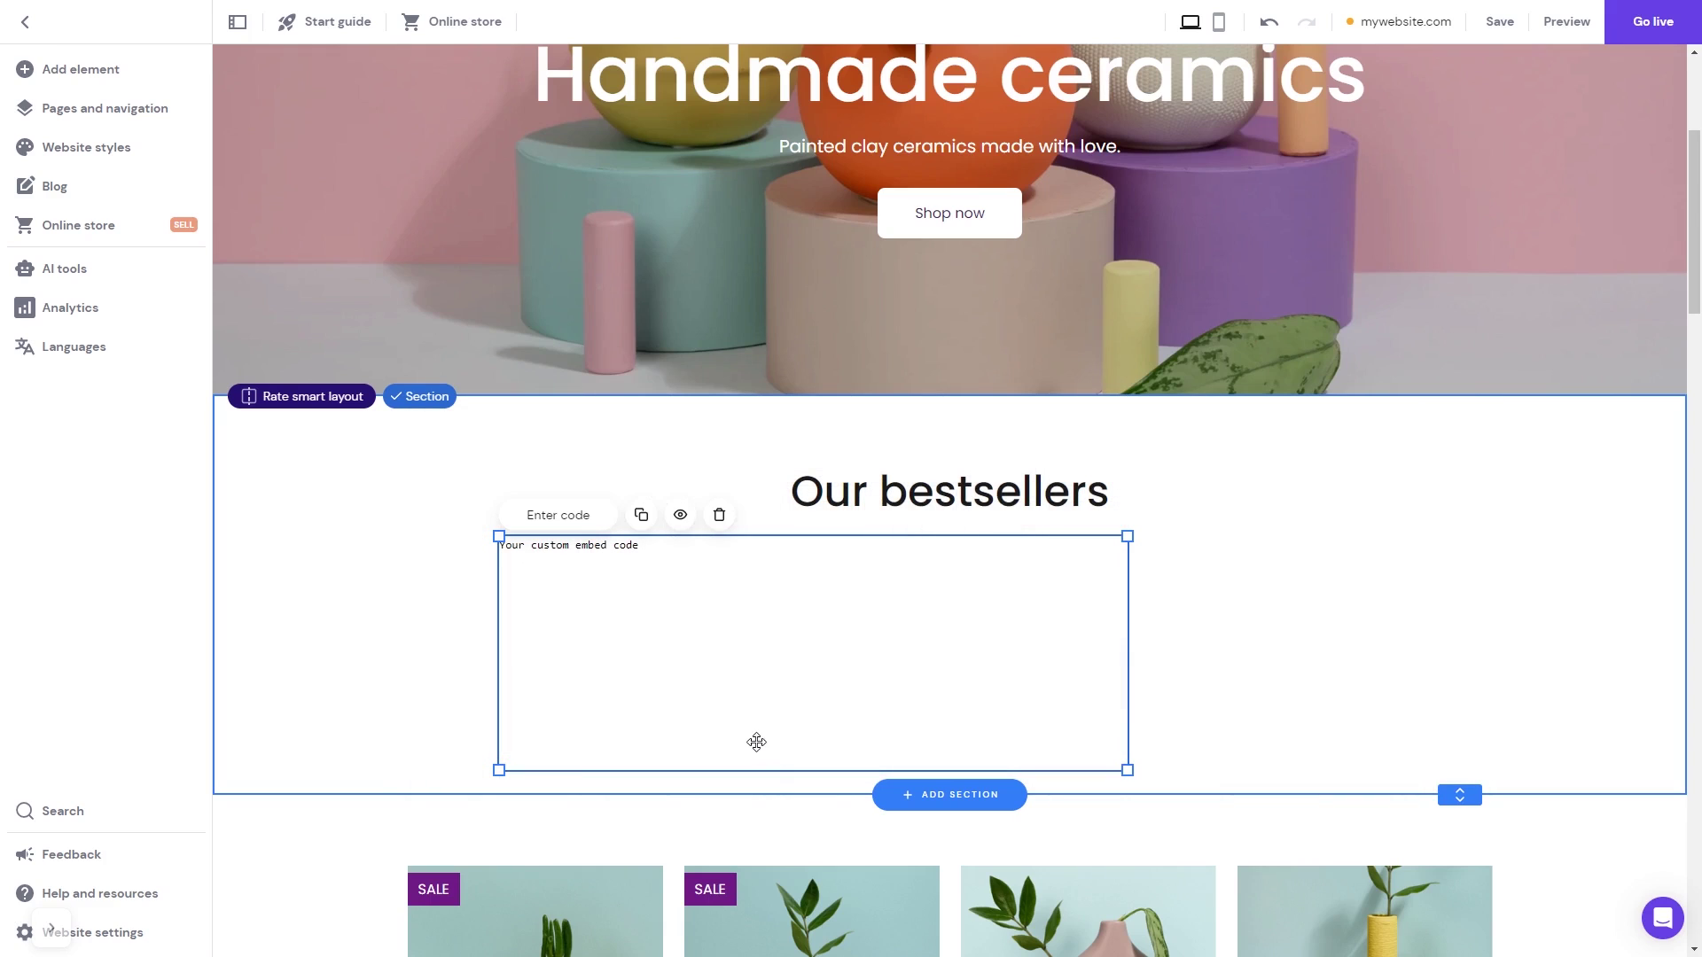
Replace the embed block's placeholder with the pasted Common Ninja installation code and apply it
click(569, 522)
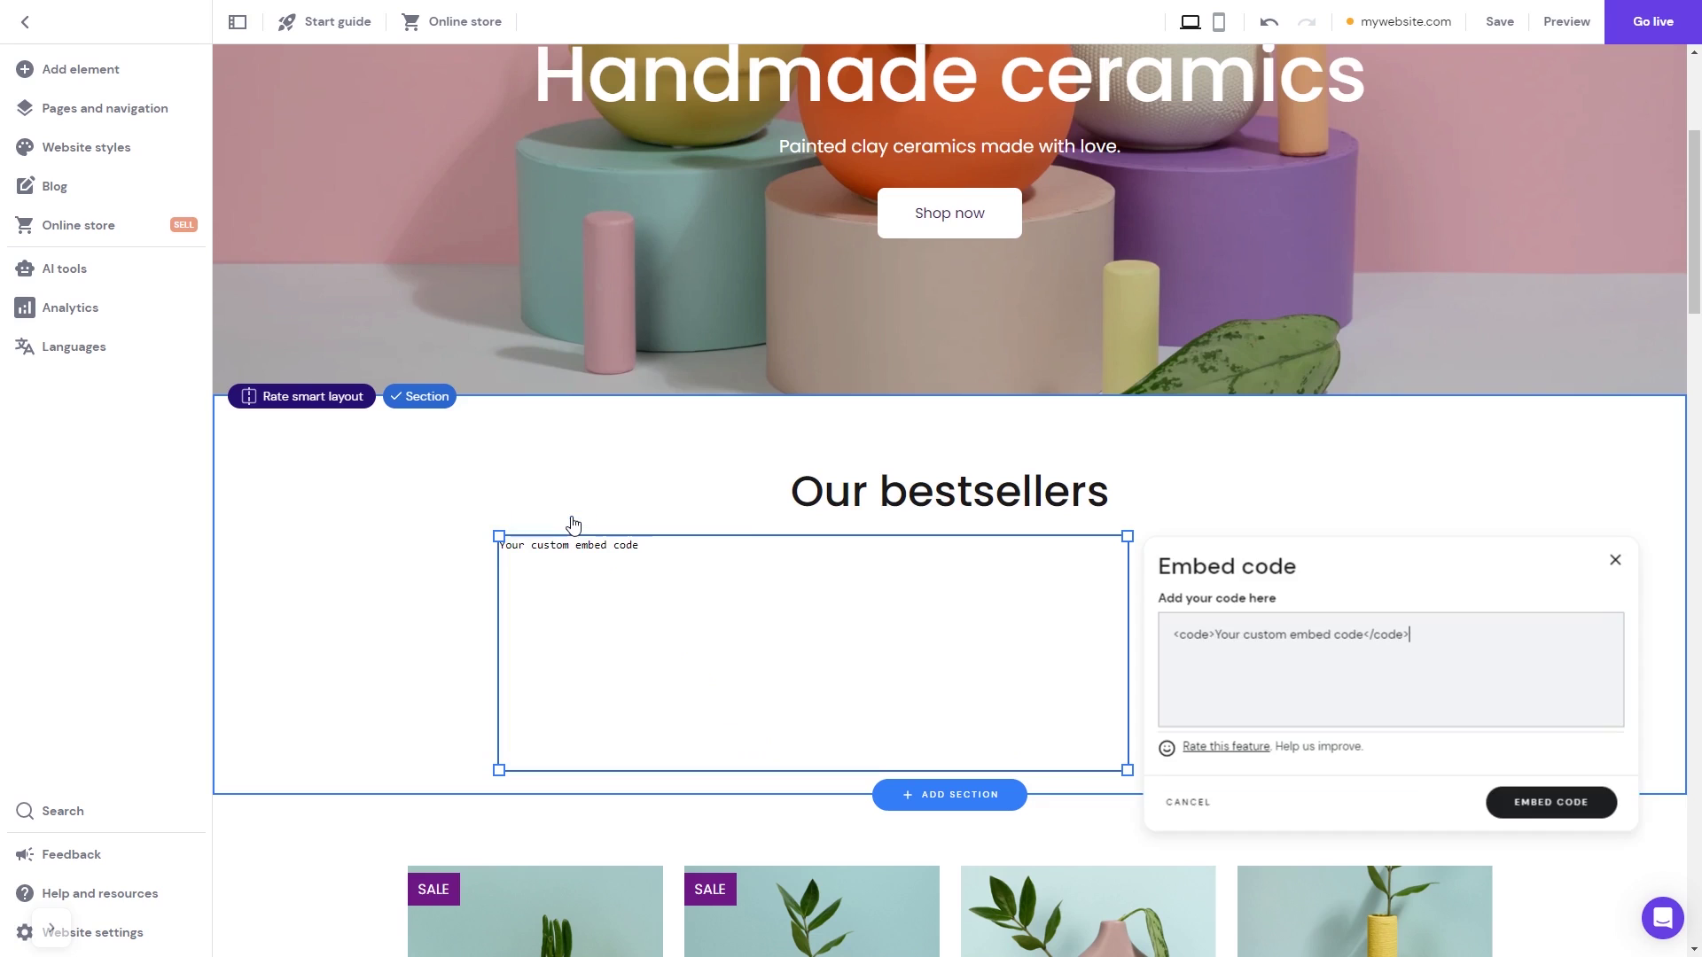
triple_click(1211, 636)
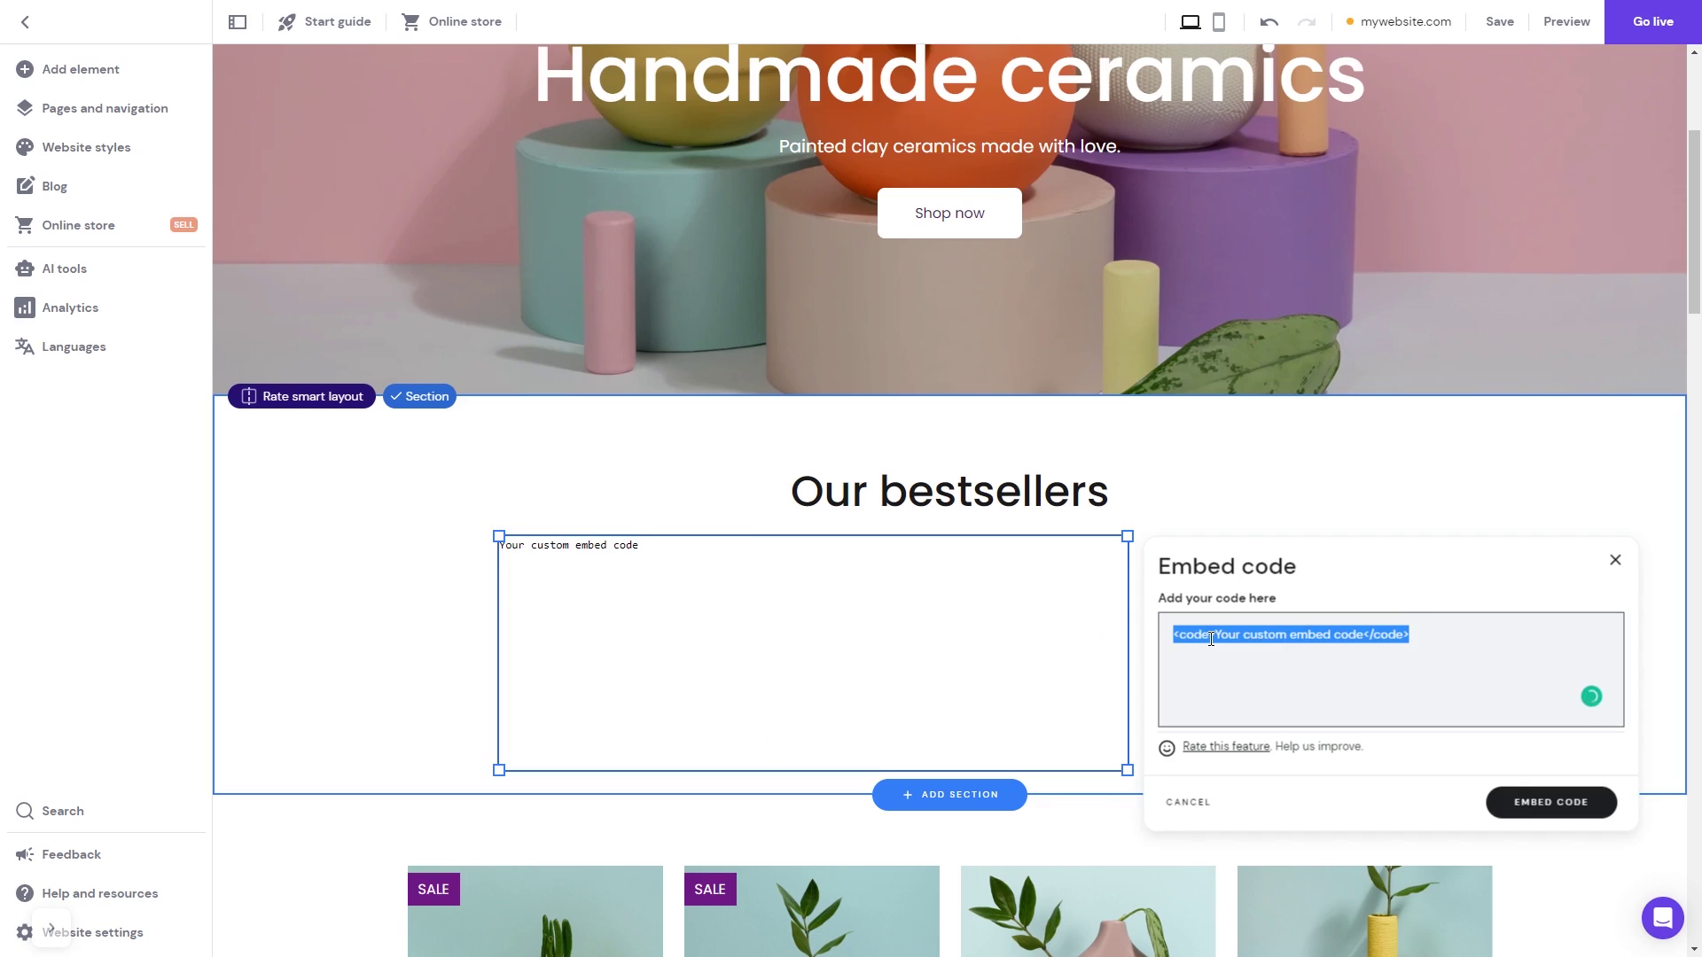
text(<script src="https://cdn.commoninja.com/sdk/latest/commoninja.js" defer></script> <div class="commonninja_component pid-8daf3611-60ff-482a-9b50-e9581cf2afd3"></div>)
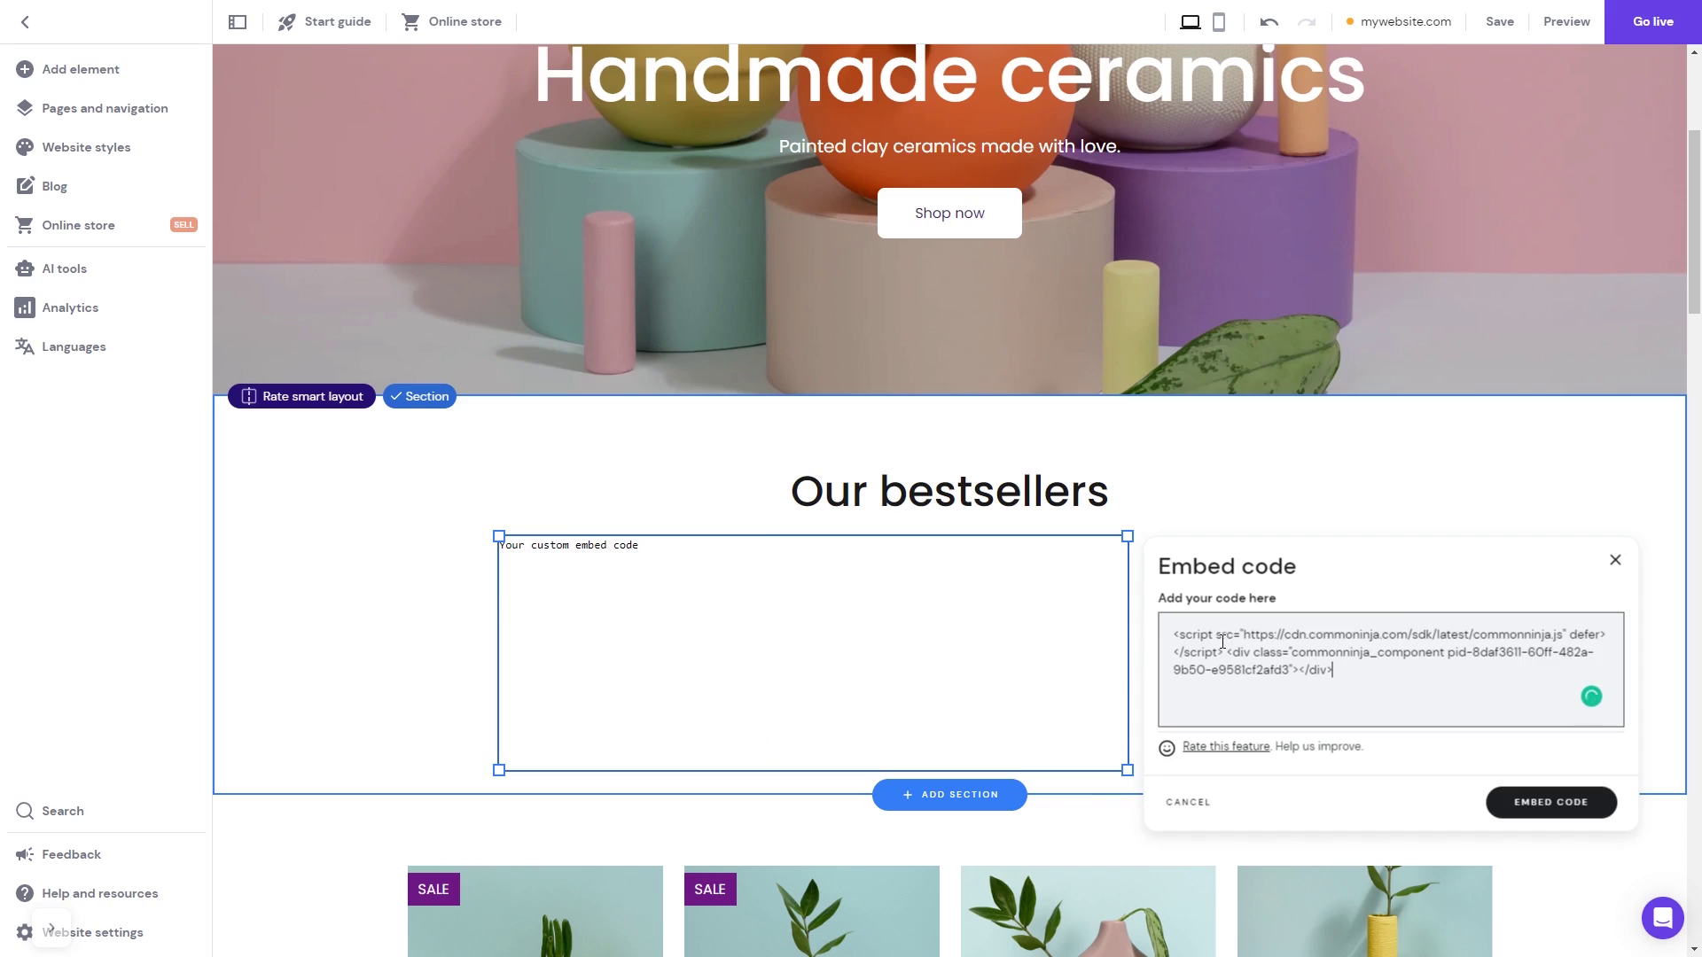
click(1532, 803)
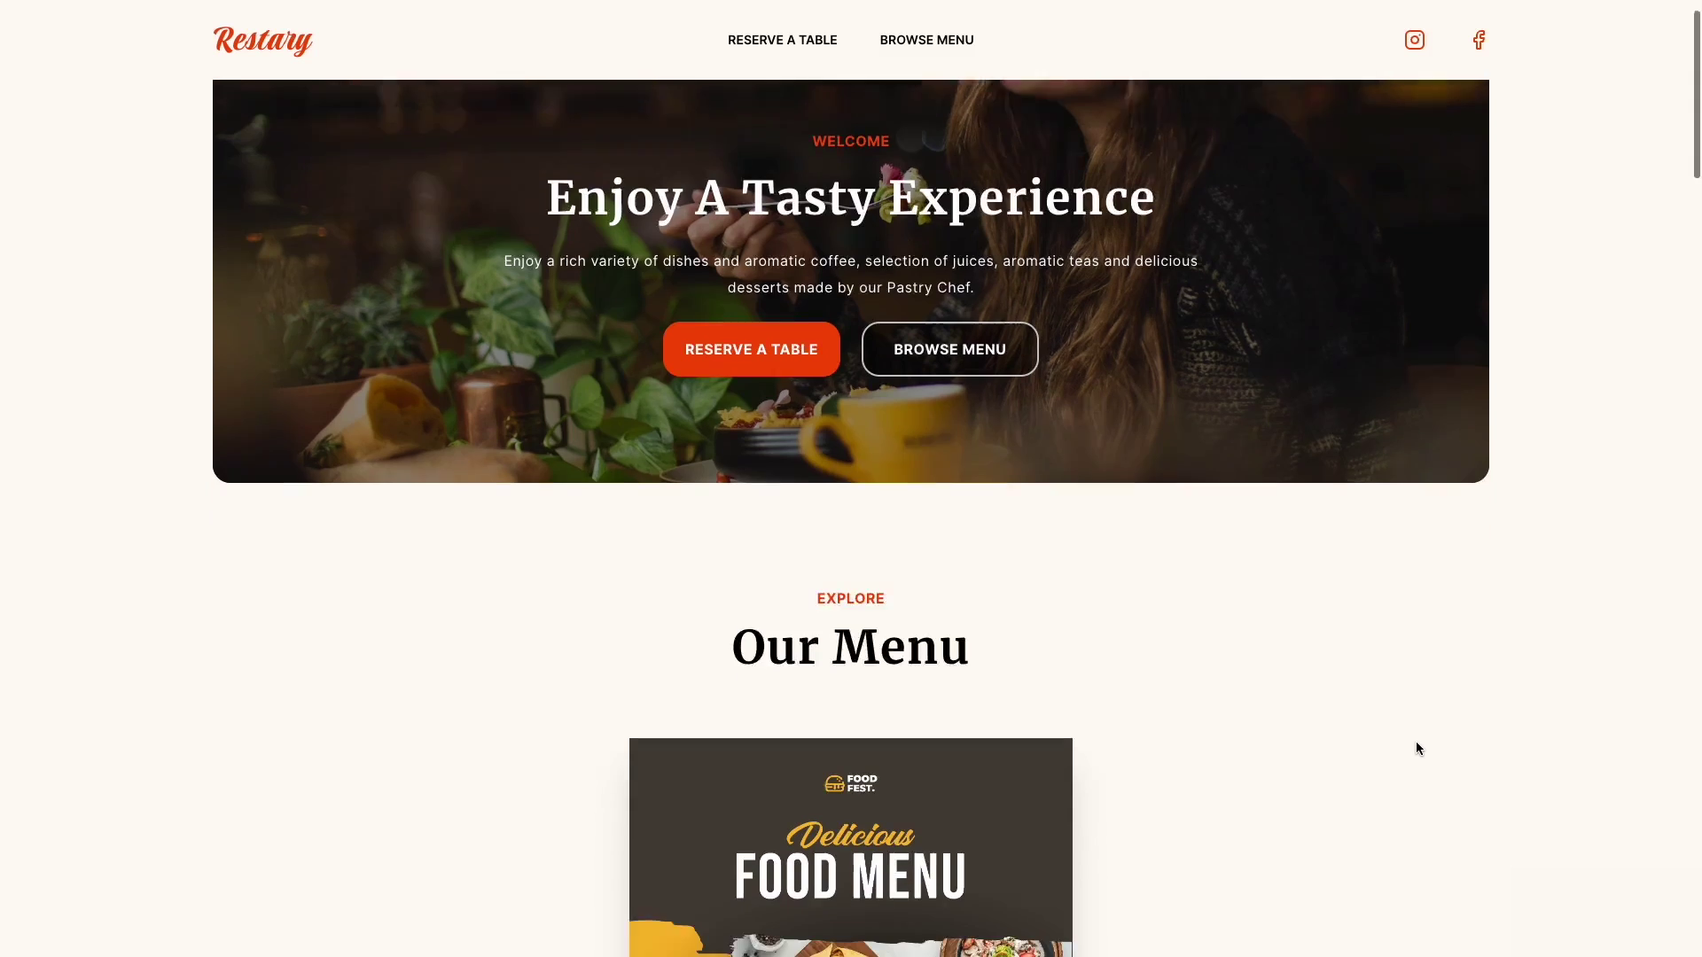
Scroll to Our Menu on the Restary site and flip the Food Menu cover open
scroll(1417, 745, down, 5)
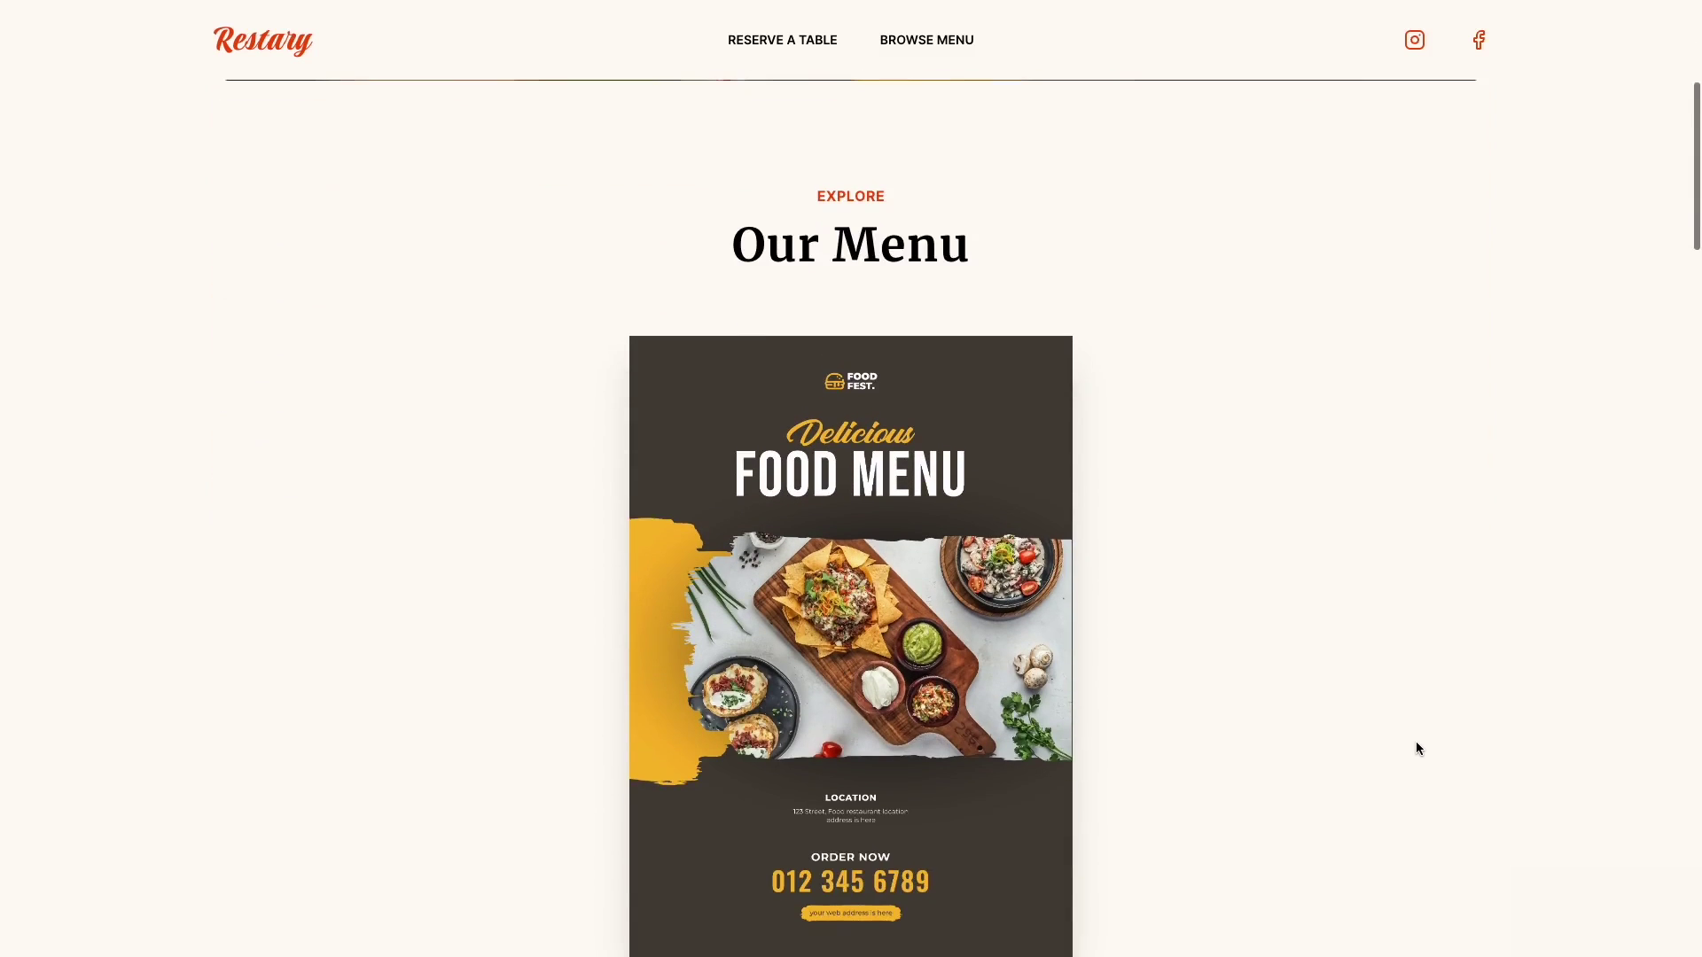
click(1068, 689)
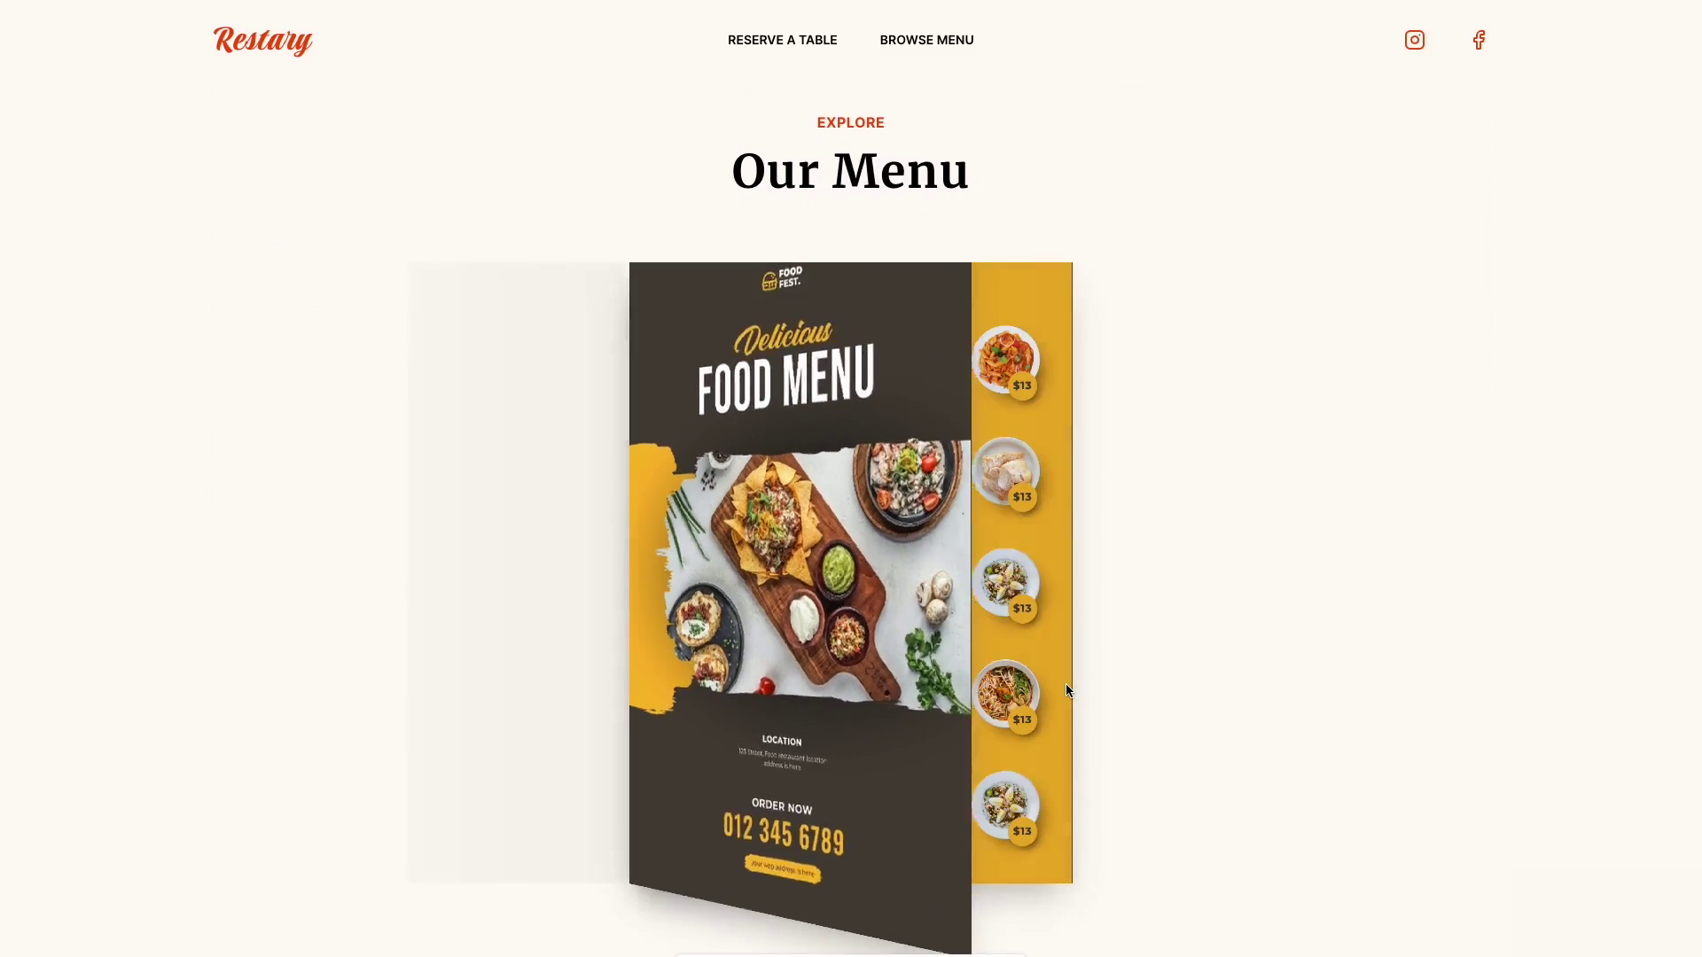